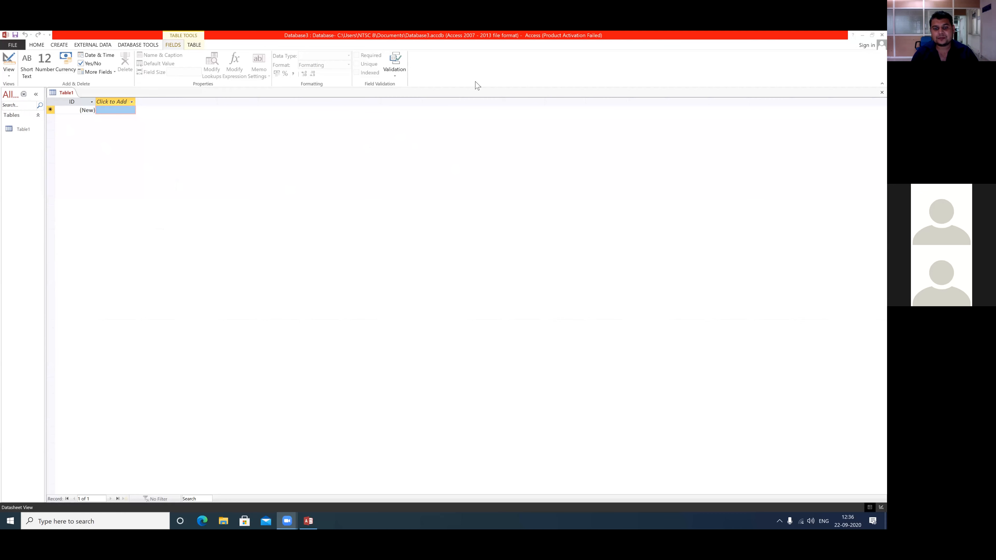
pyautogui.click(22, 131)
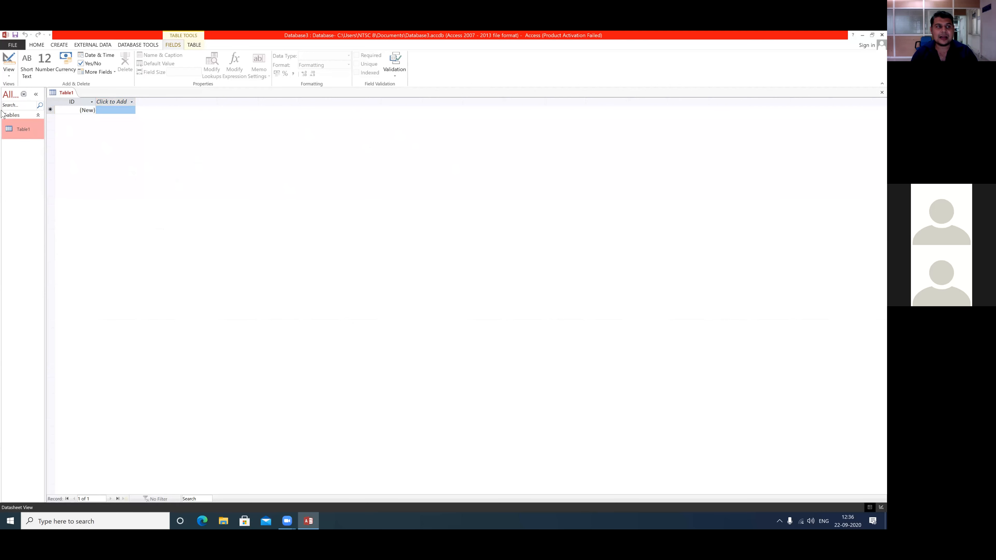
pyautogui.click(9, 77)
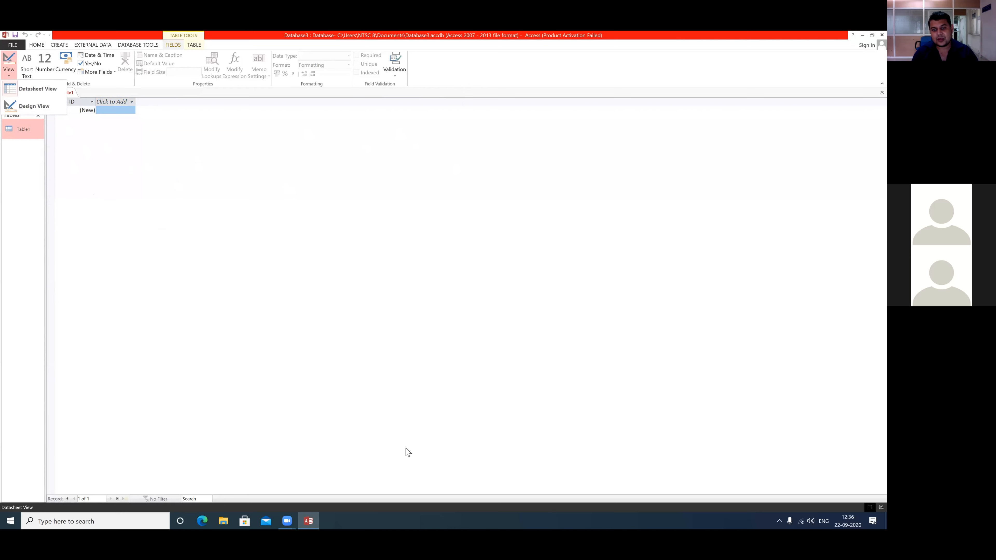
pyautogui.click(379, 93)
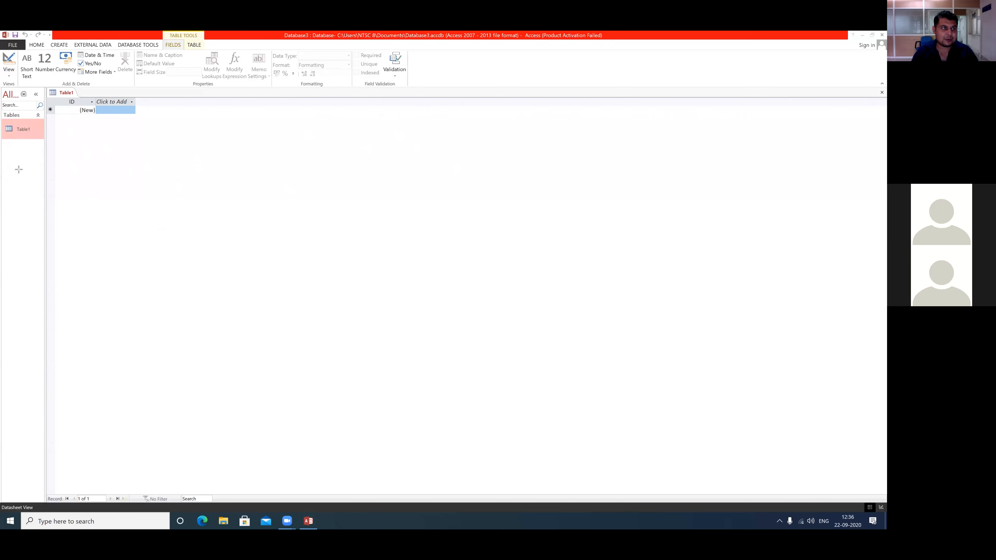
pyautogui.moveTo(18, 169); pyautogui.dragTo(8, 77)
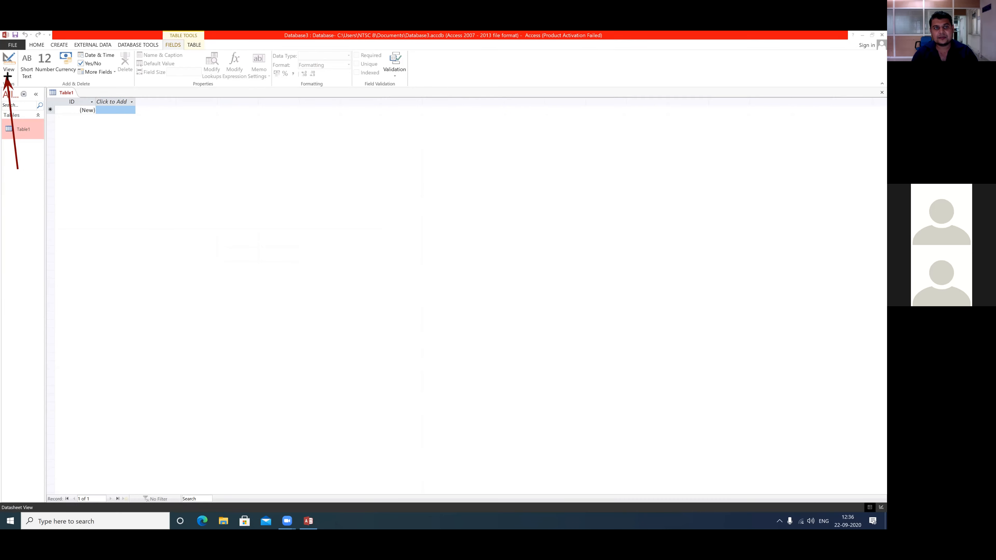
pyautogui.press('Escape')
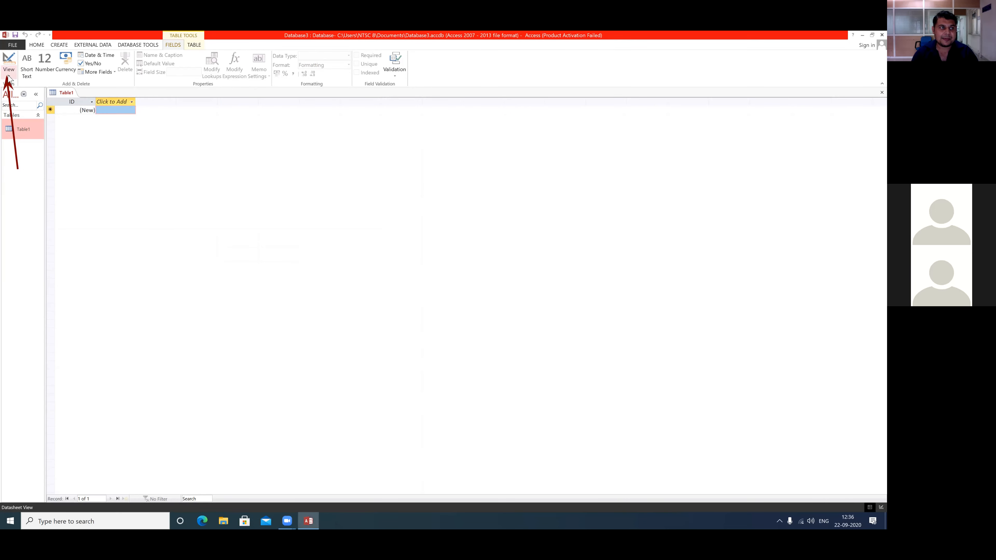
# Switch the new table to Design View, saving it under the table name personal_details.
pyautogui.click(9, 77)
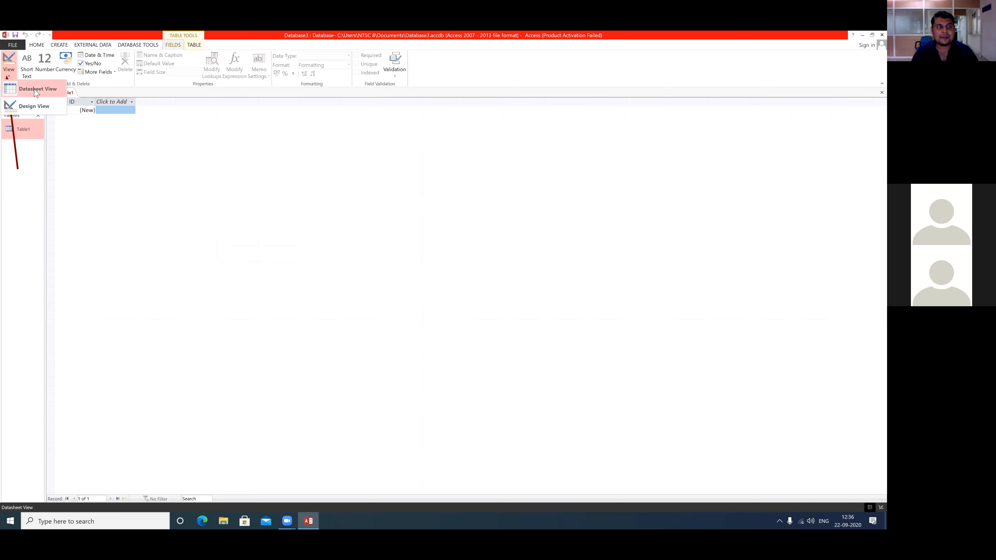
pyautogui.click(34, 106)
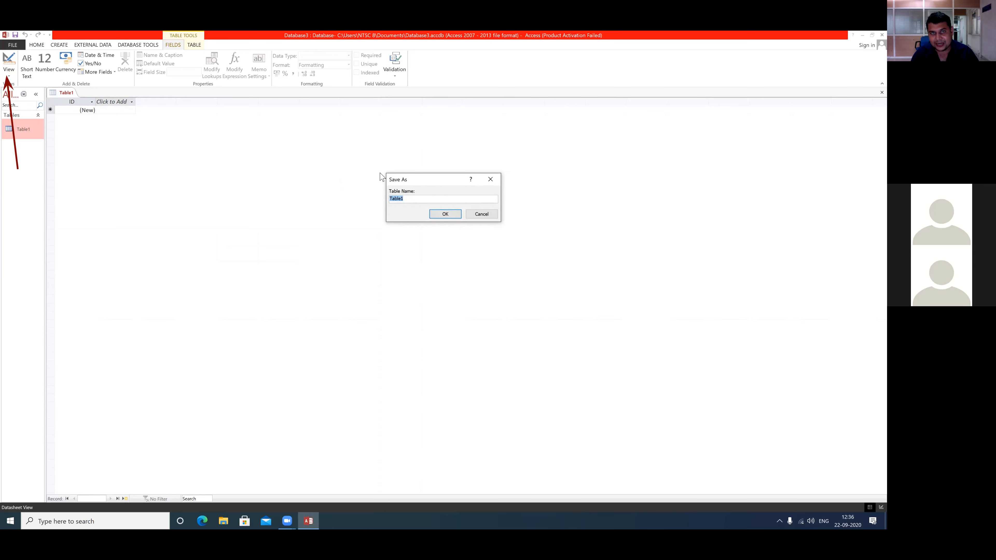
pyautogui.moveTo(410, 179)
pyautogui.mouseDown()
pyautogui.moveTo(357, 214)
pyautogui.moveTo(439, 221)
pyautogui.moveTo(350, 175)
pyautogui.mouseUp()
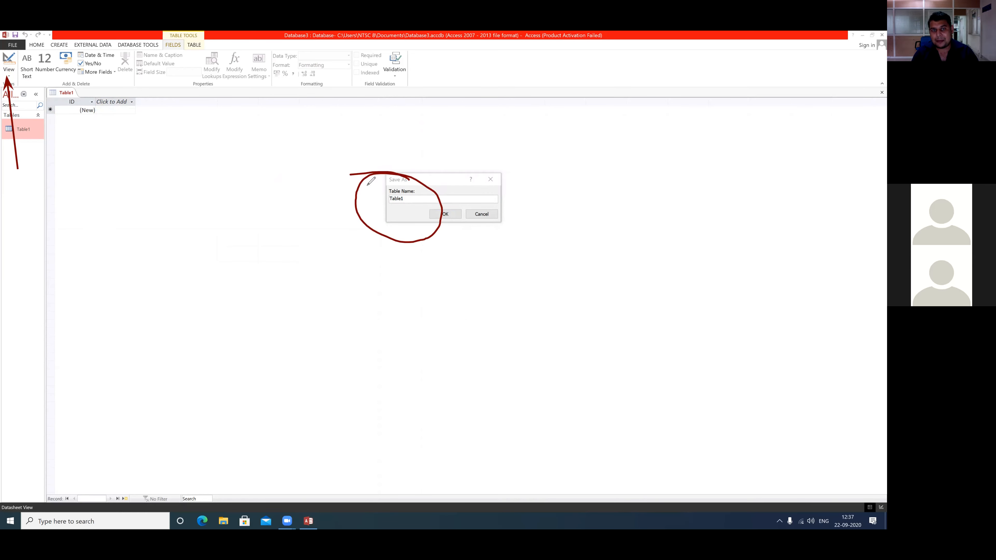
pyautogui.click(408, 199)
pyautogui.press('BackSpace')
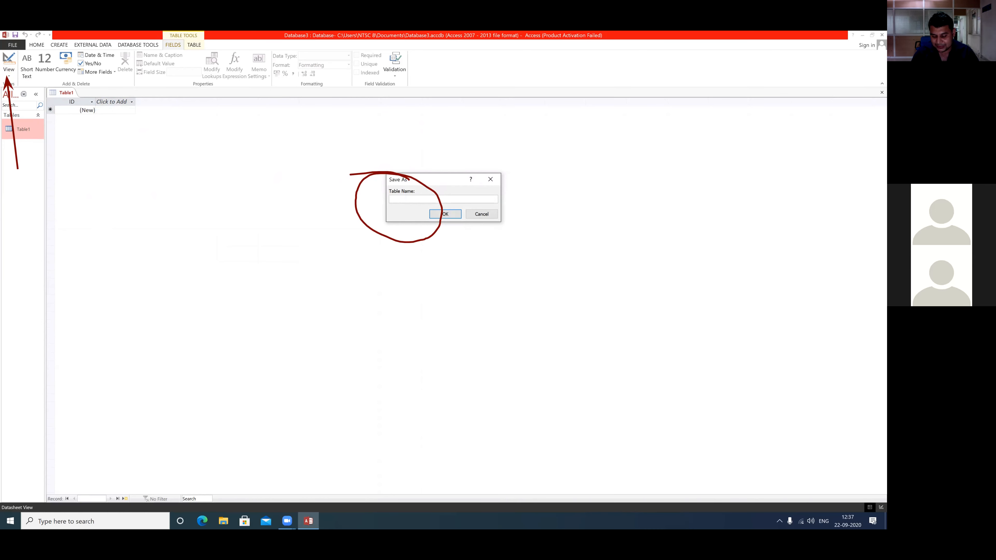
pyautogui.write('personal')
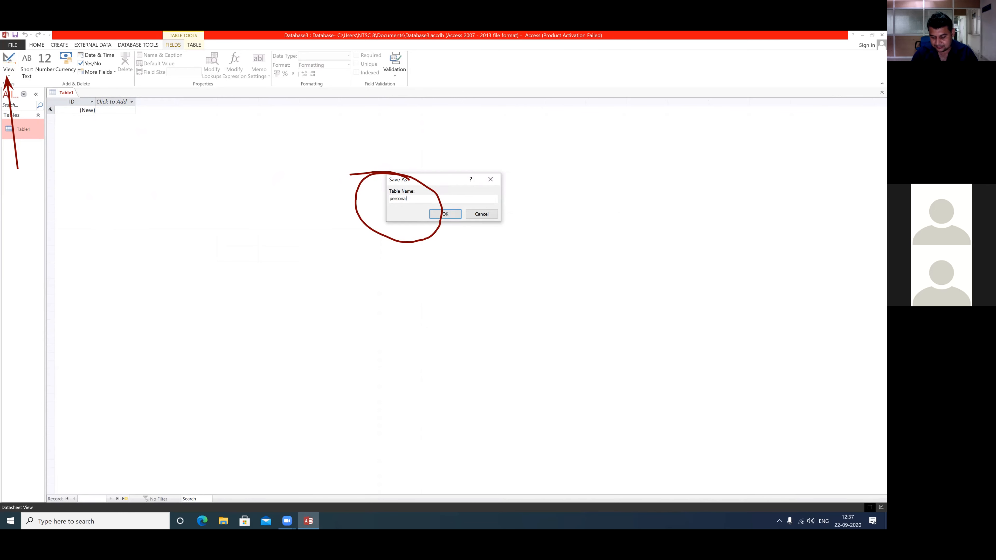
pyautogui.write('_details')
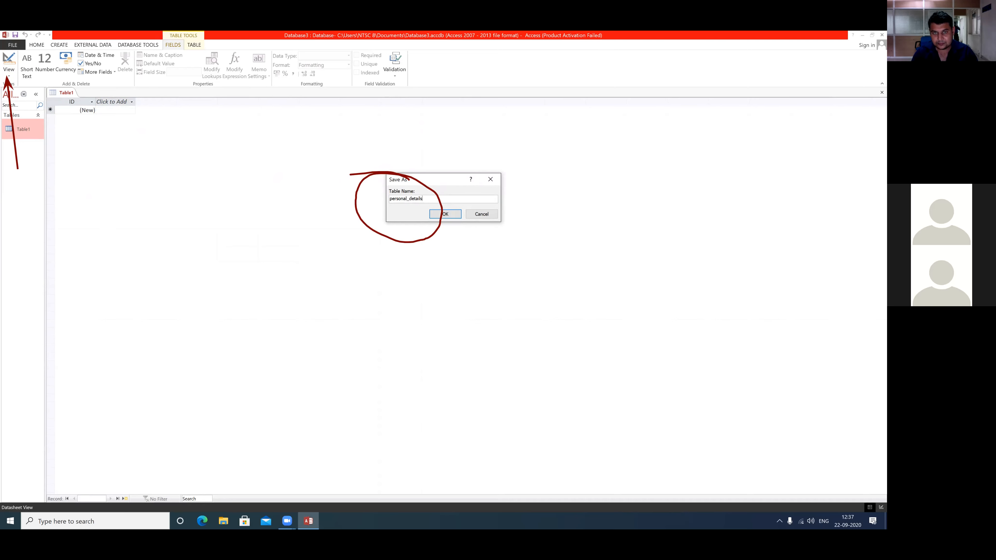
pyautogui.click(452, 217)
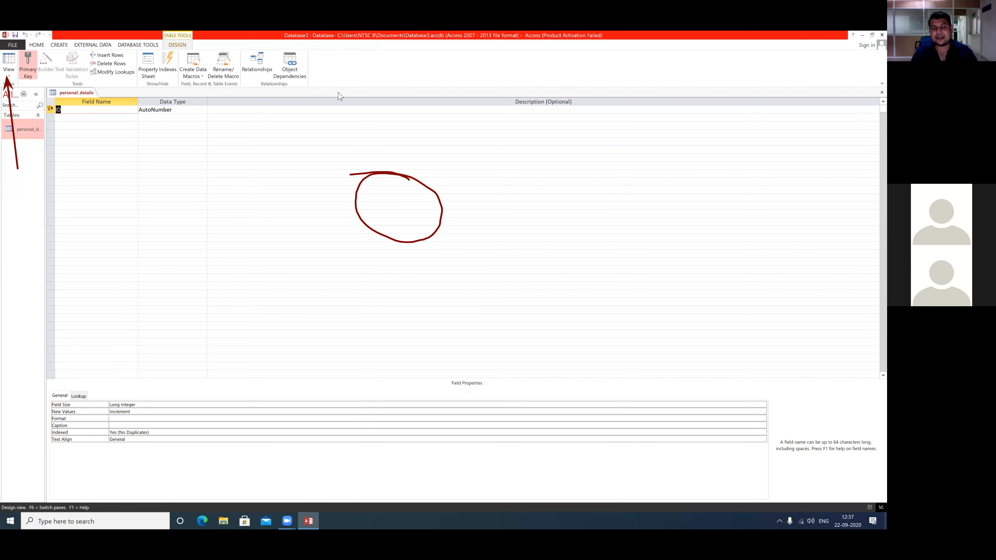
# Add a field named NAME below the ID field with the Short Text data type.
pyautogui.click(114, 118)
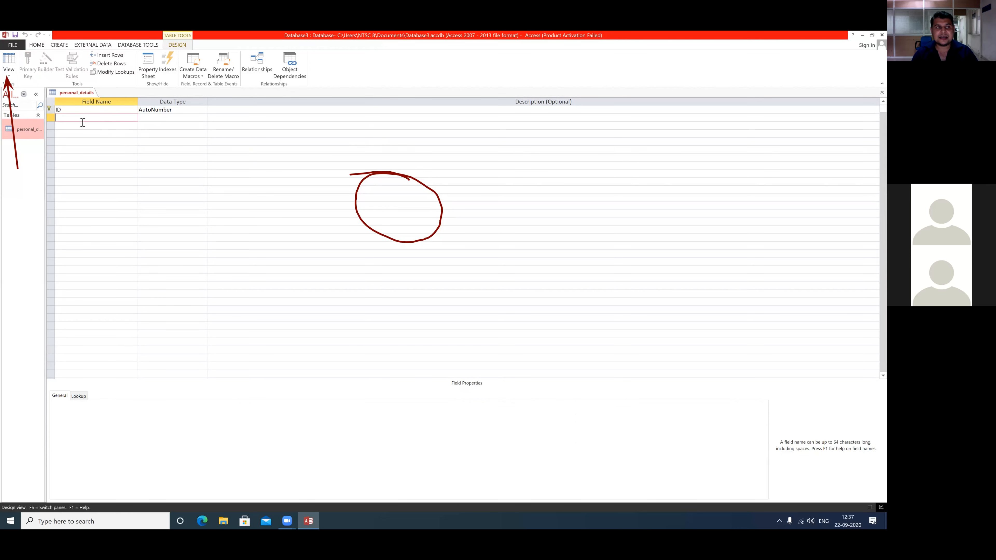
pyautogui.write('n')
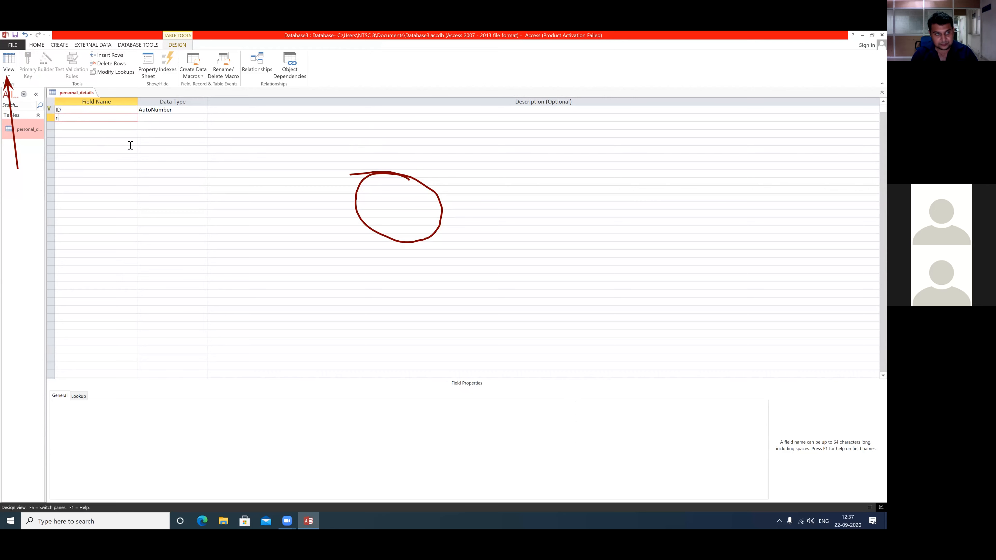
pyautogui.press('capslock')
pyautogui.write('NAME')
pyautogui.click(173, 118)
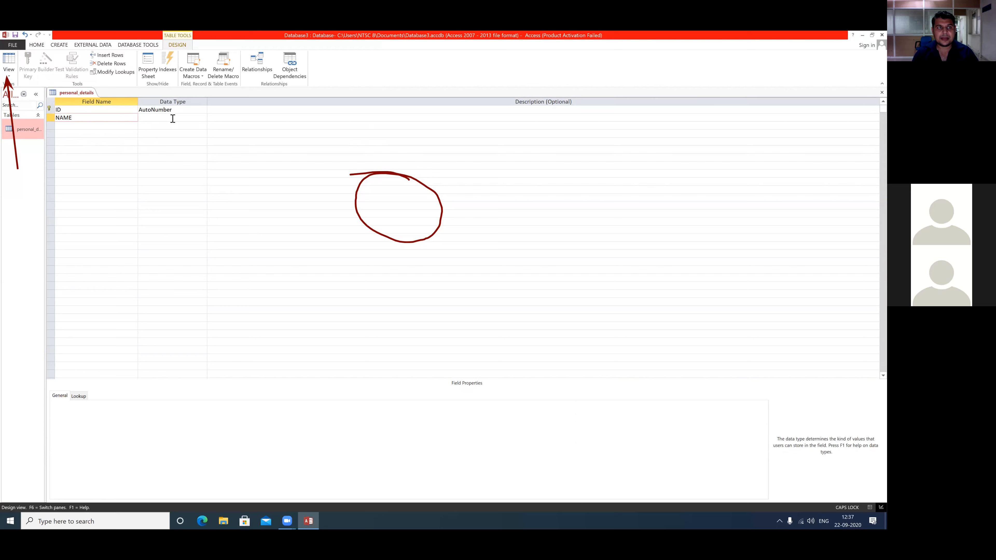
pyautogui.click(420, 304)
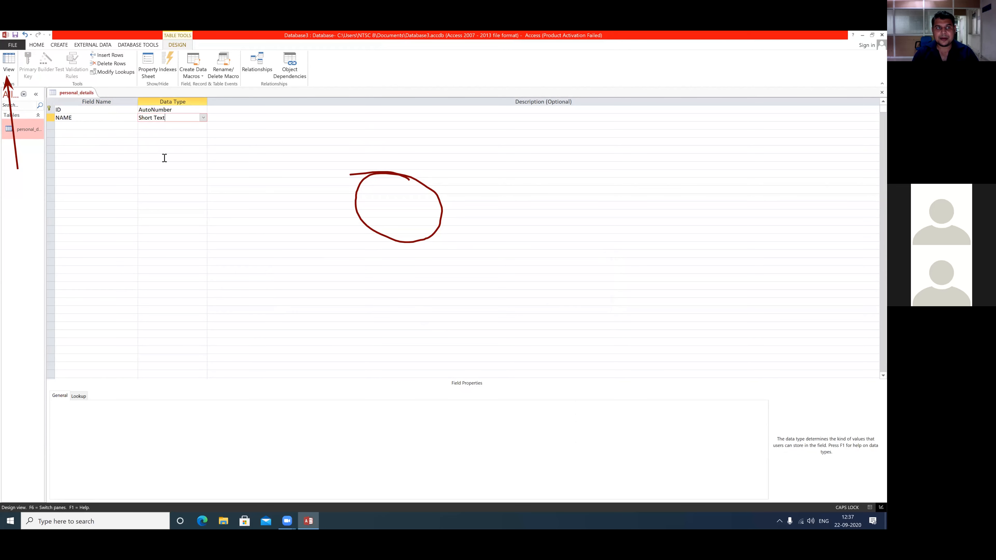
# Add the fields QULIFICATION and LIVING AREA below NAME, both with the Short Text data type.
pyautogui.click(75, 124)
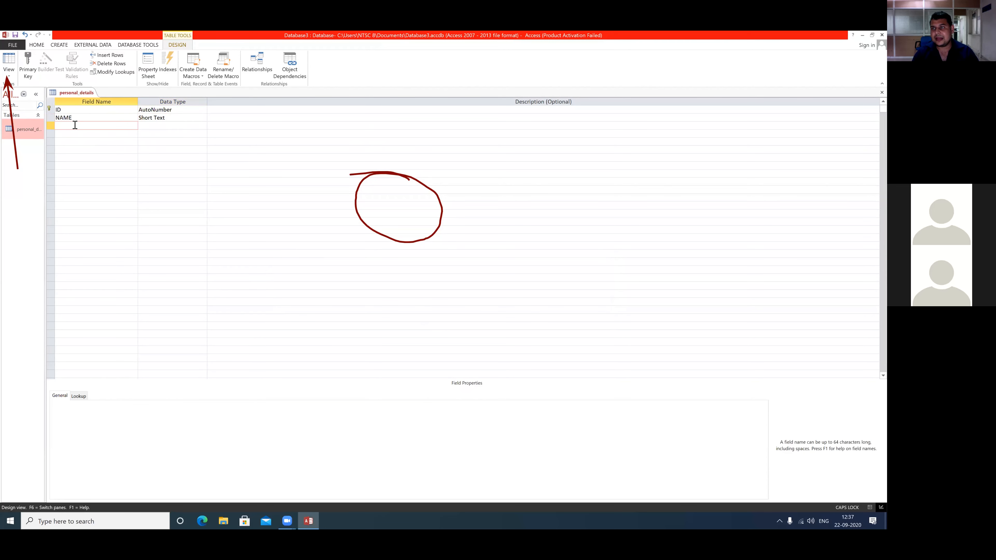
pyautogui.write('QULIFICATION')
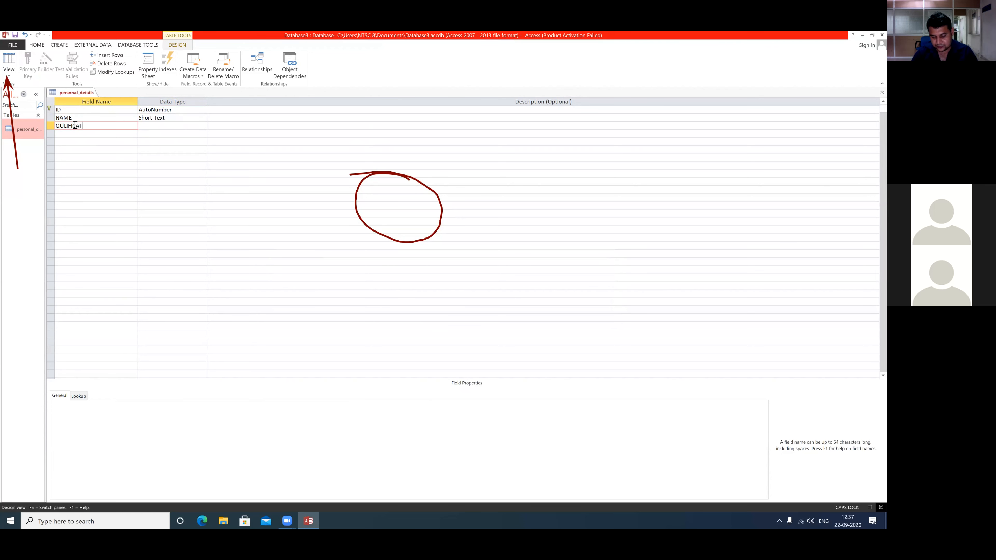
pyautogui.click(158, 125)
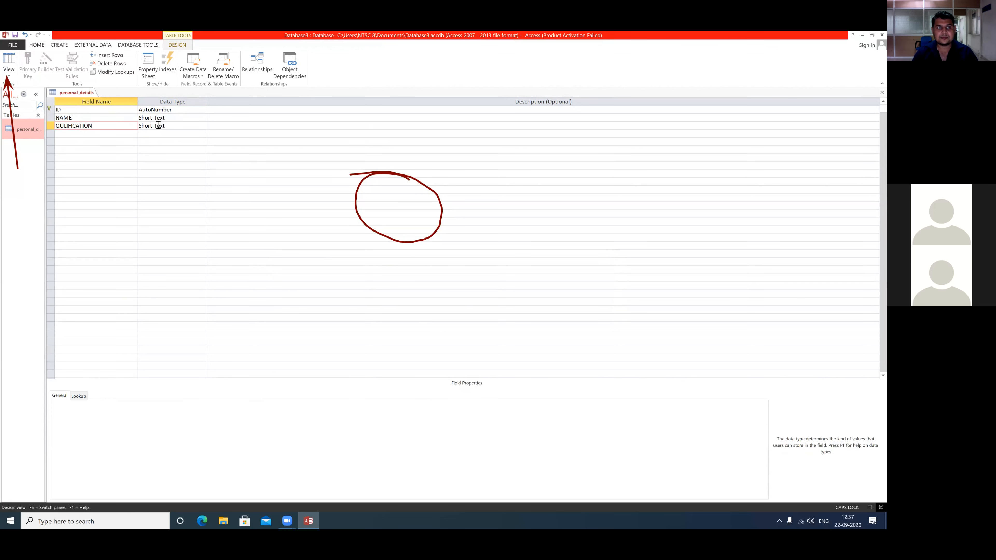
pyautogui.click(87, 133)
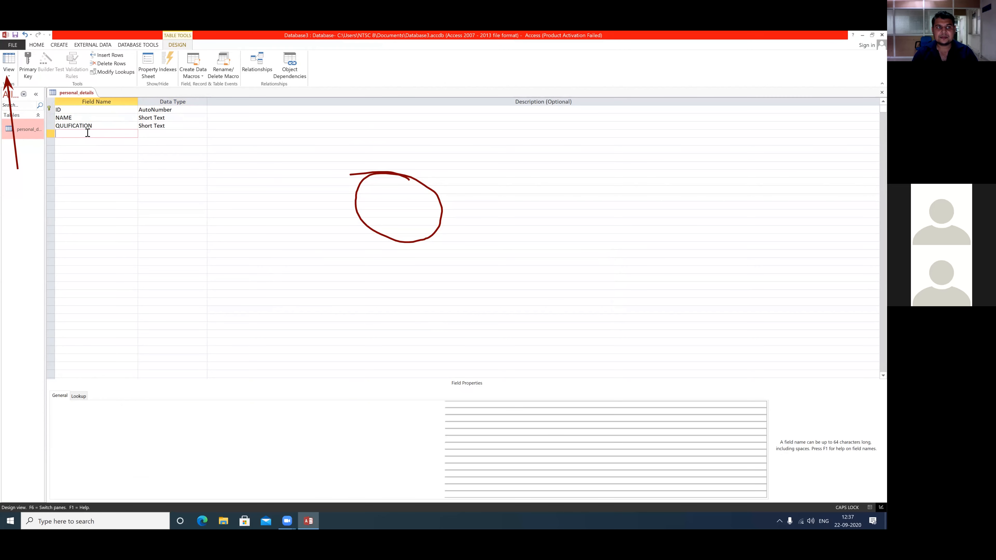
pyautogui.write('LIVING')
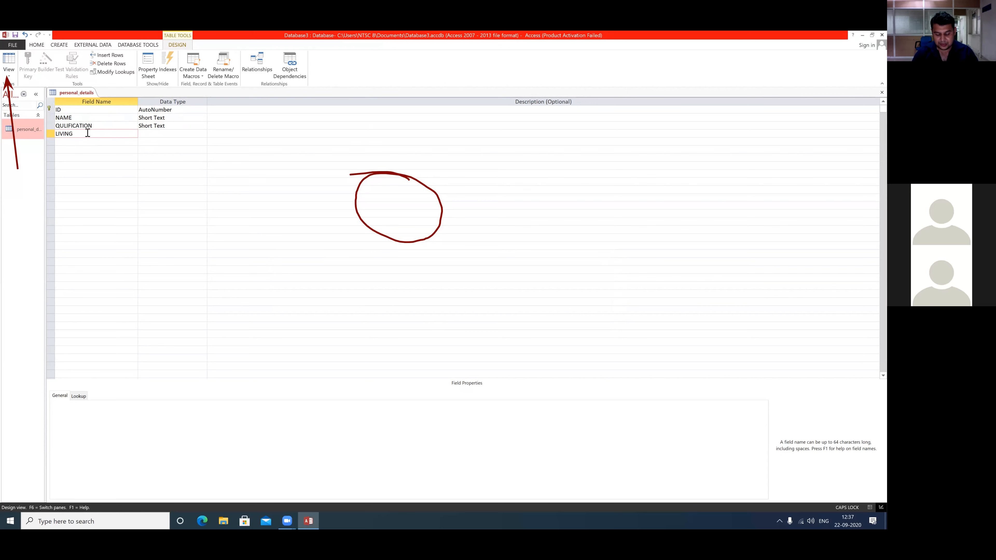
pyautogui.write(' AREA')
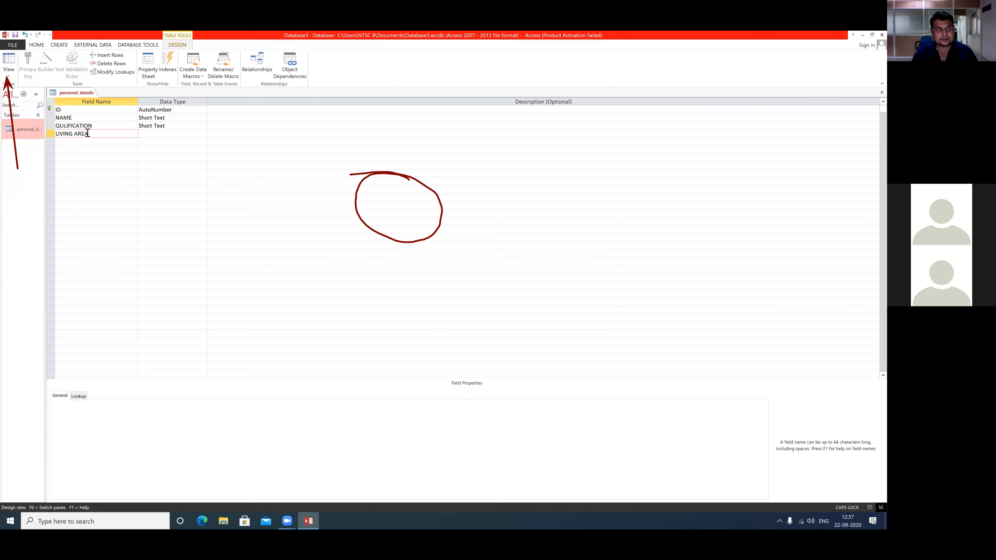
pyautogui.click(149, 133)
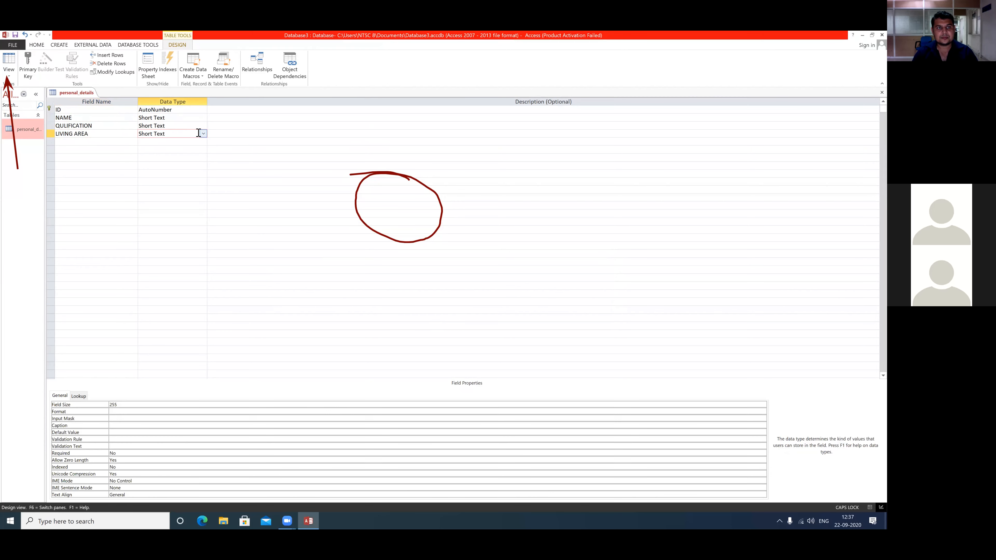
# Add a CONTACT NO field below LIVING AREA and set its data type to Number.
pyautogui.click(70, 143)
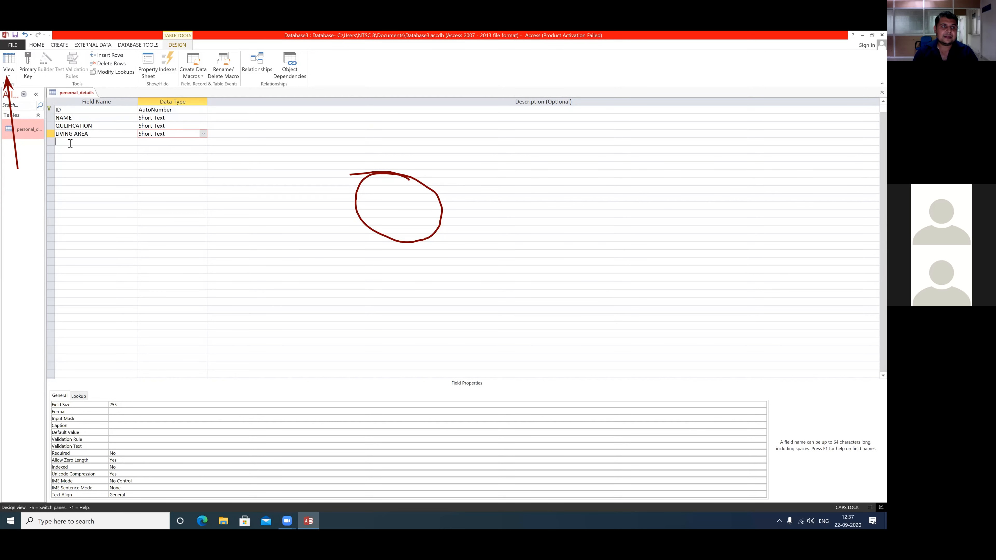
pyautogui.write('CON')
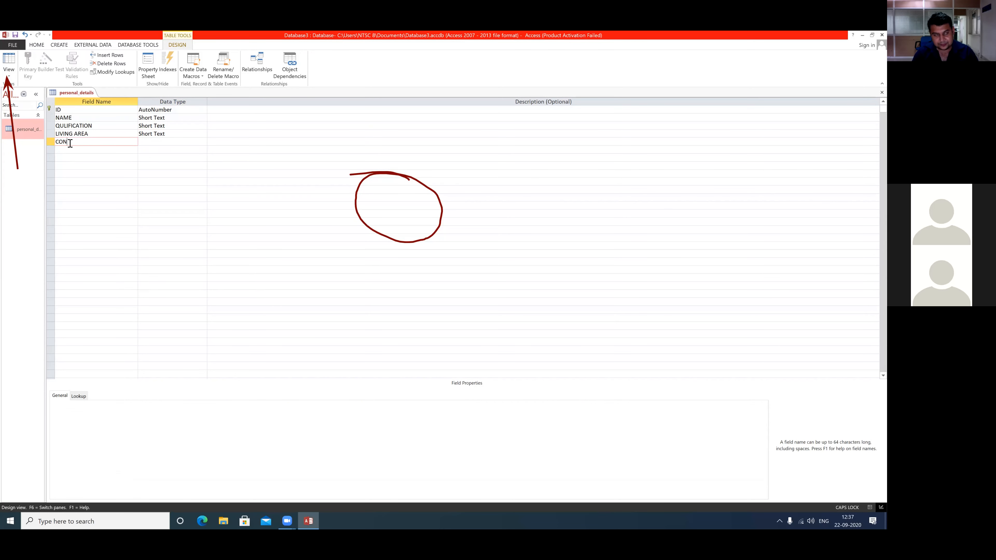
pyautogui.write('TACT NO')
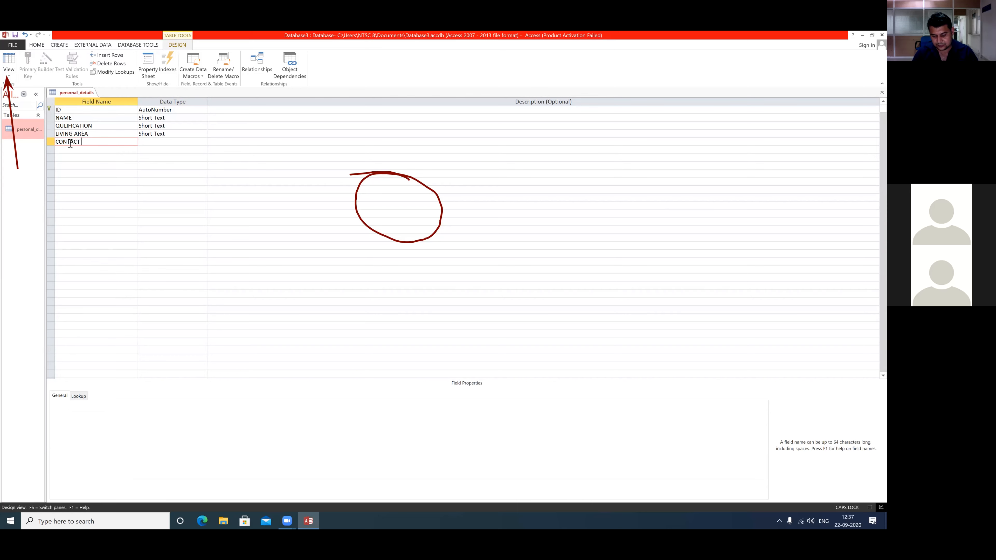
pyautogui.click(170, 144)
pyautogui.click(204, 143)
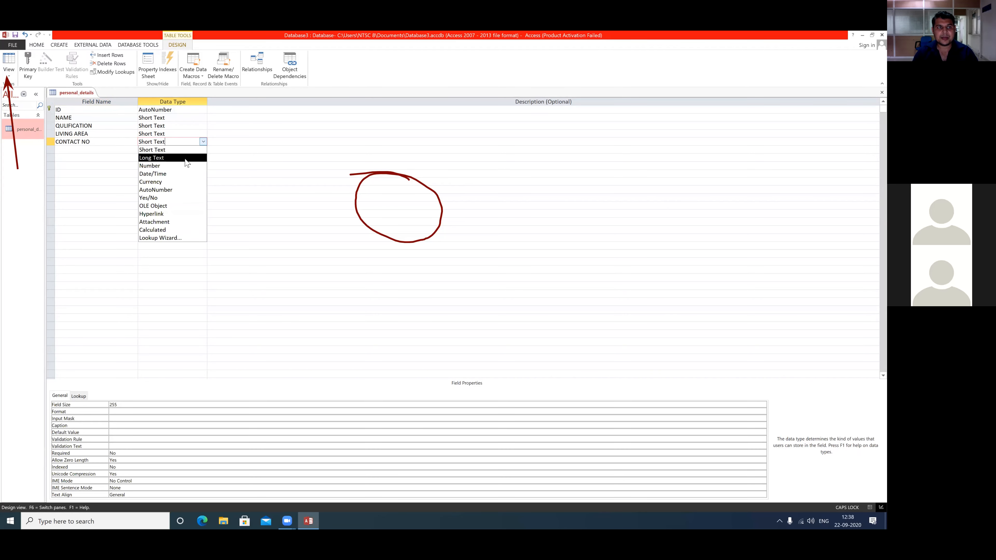
pyautogui.click(182, 167)
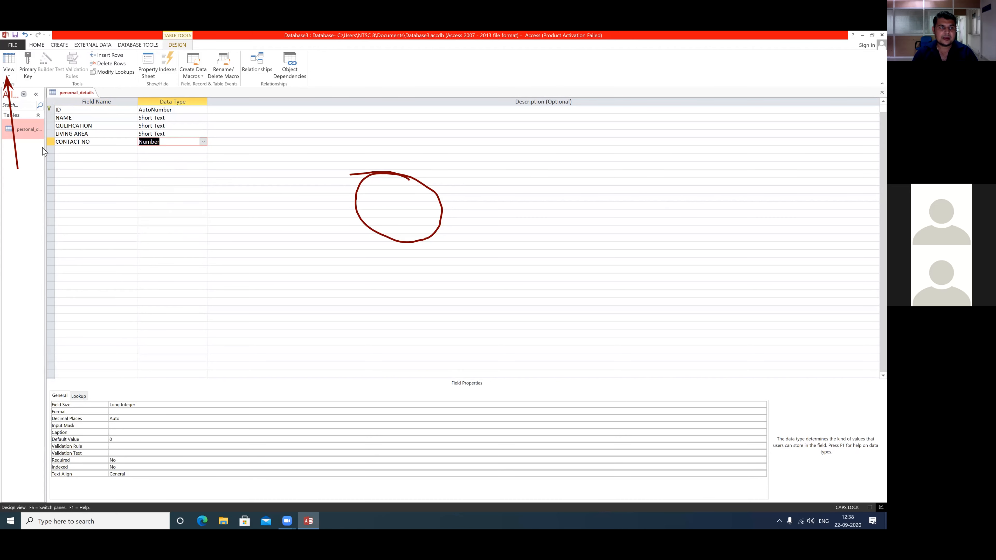
# Add a D_o_b field below CONTACT NO and set its data type to Date/Time.
pyautogui.click(62, 150)
pyautogui.write('D')
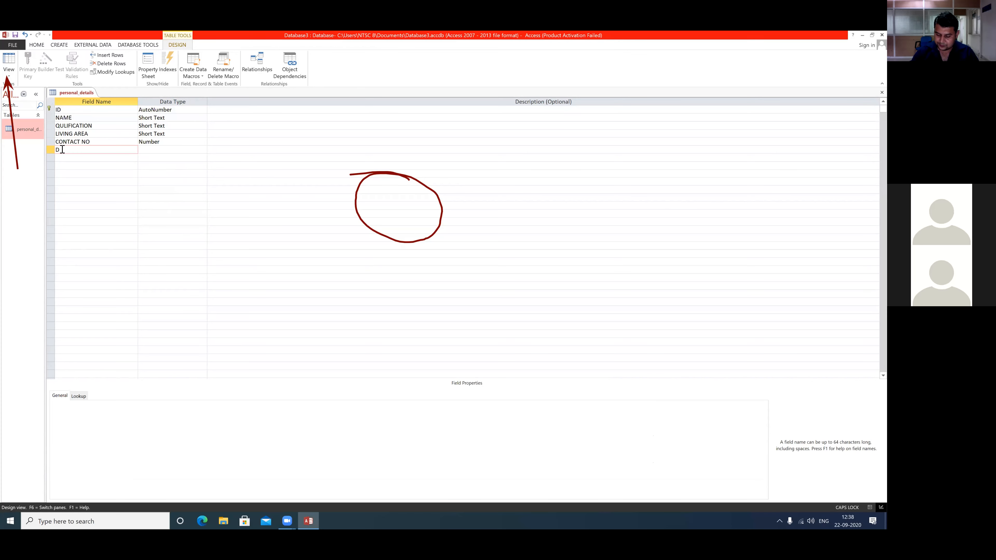
pyautogui.write('_O_b')
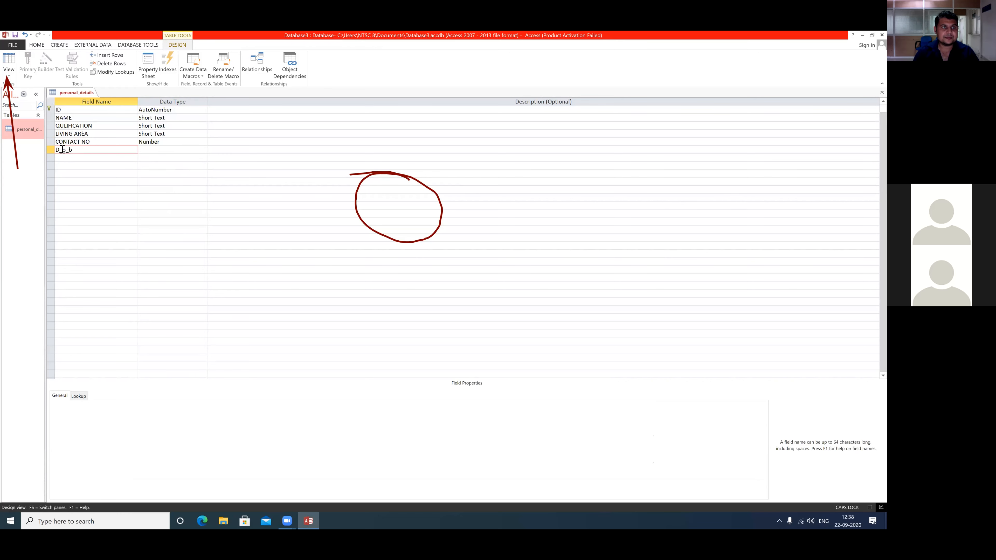
pyautogui.click(158, 150)
pyautogui.click(204, 149)
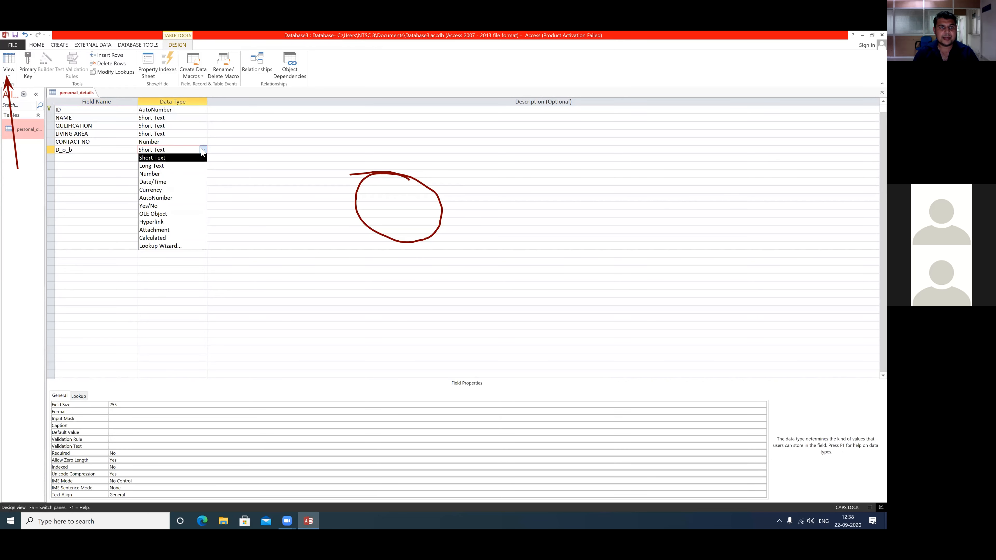
pyautogui.click(186, 183)
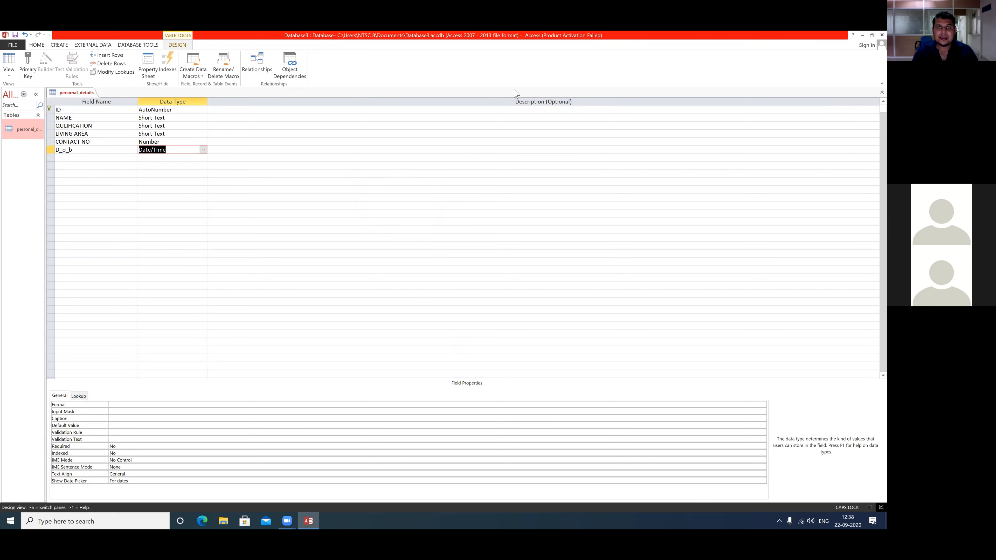
pyautogui.moveTo(16, 182); pyautogui.dragTo(24, 75)
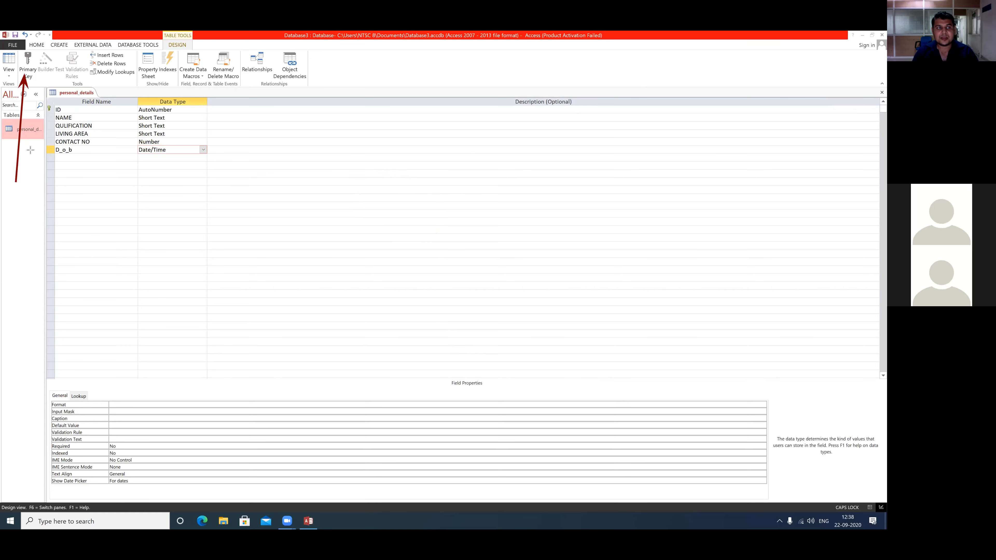
pyautogui.moveTo(118, 169); pyautogui.dragTo(61, 118)
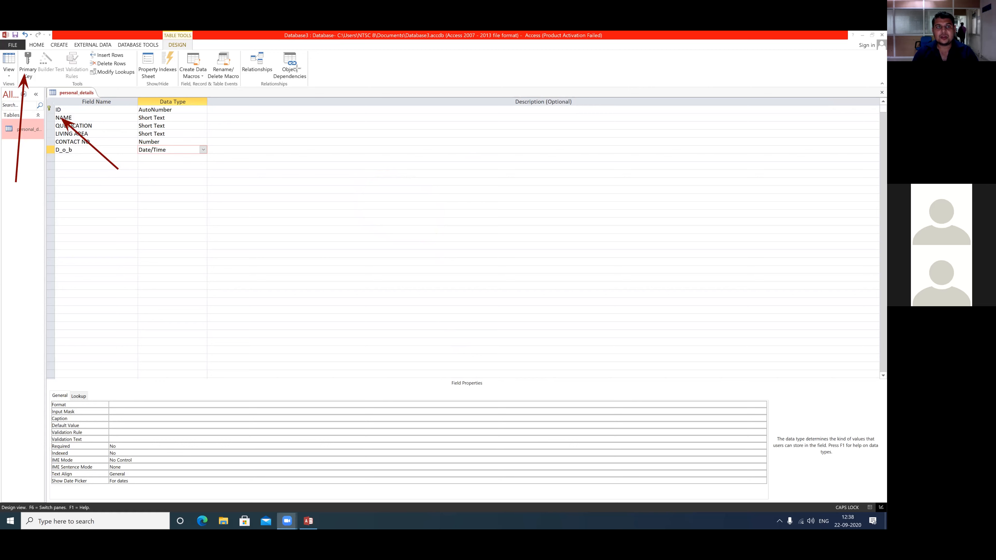
# Remove the primary key from the ID field and set the NAME field as the primary key.
pyautogui.click(50, 109)
pyautogui.click(24, 67)
pyautogui.click(53, 118)
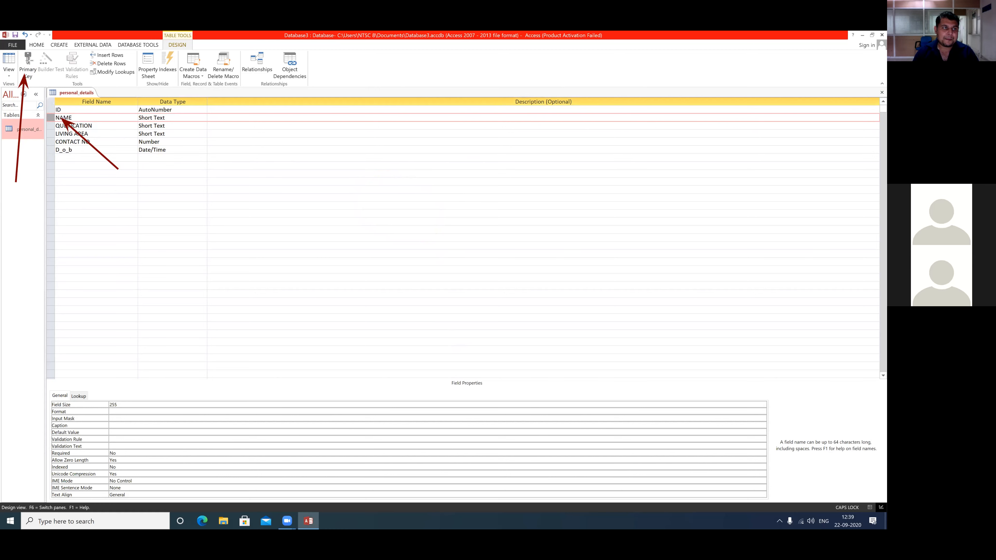
pyautogui.moveTo(47, 84); pyautogui.dragTo(34, 69)
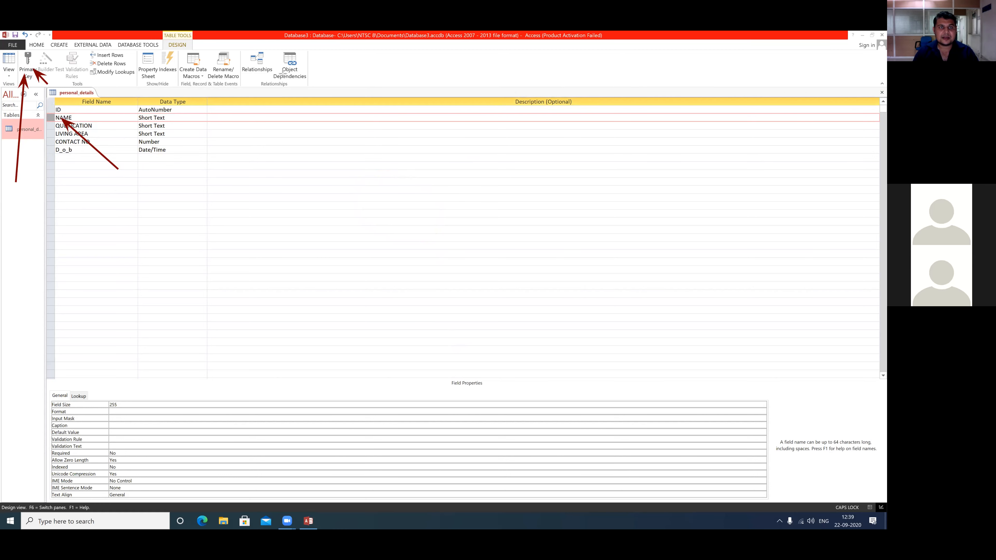
pyautogui.click(29, 63)
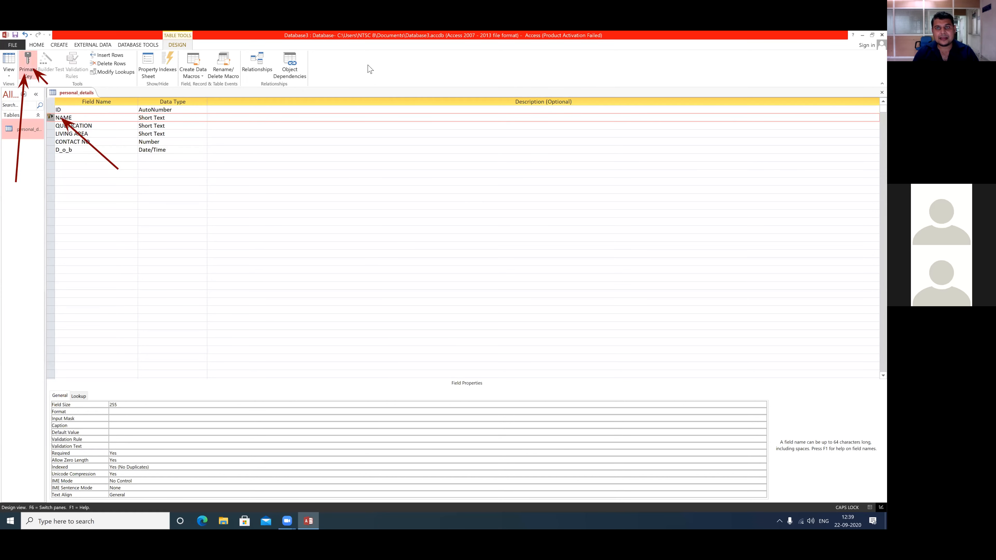
pyautogui.click(549, 93)
pyautogui.moveTo(55, 103)
pyautogui.mouseDown()
pyautogui.moveTo(41, 125)
pyautogui.moveTo(69, 116)
pyautogui.moveTo(55, 101)
pyautogui.mouseUp()
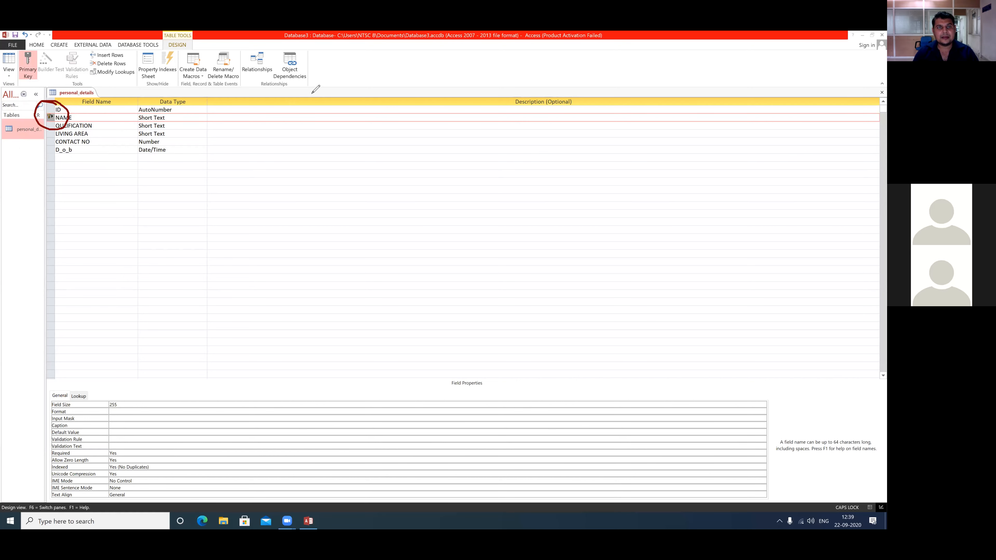
pyautogui.click(455, 97)
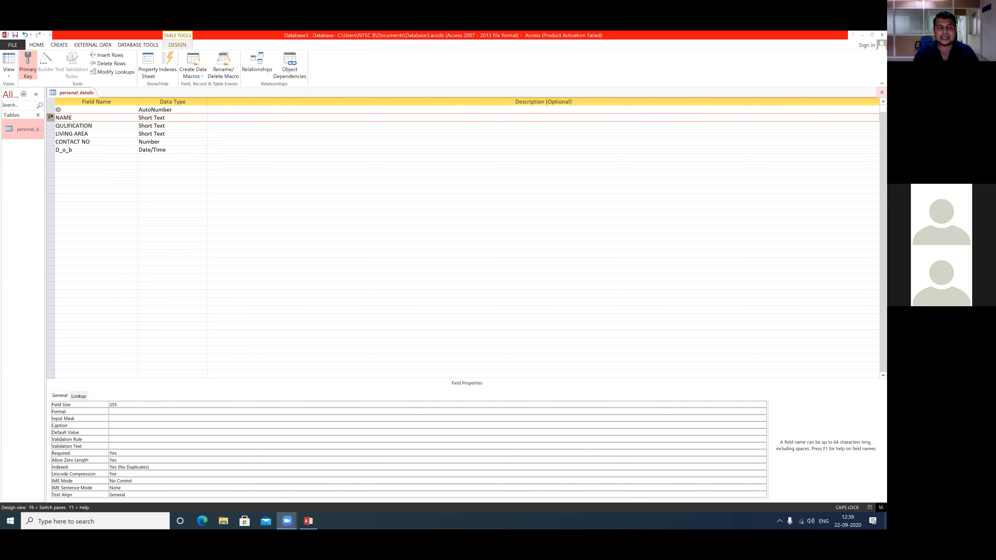
# Close the personal_details table and save the changes to its design.
pyautogui.click(882, 92)
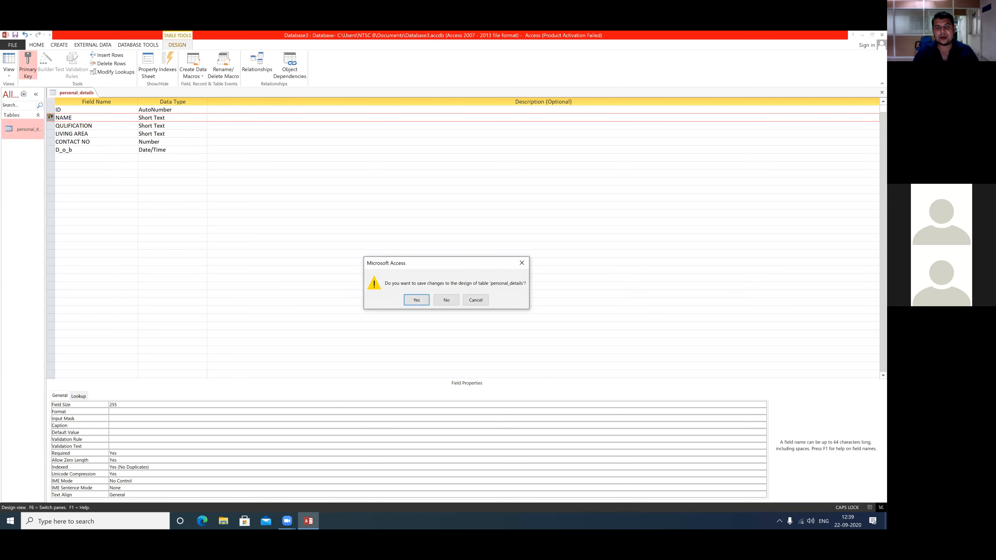
pyautogui.click(417, 299)
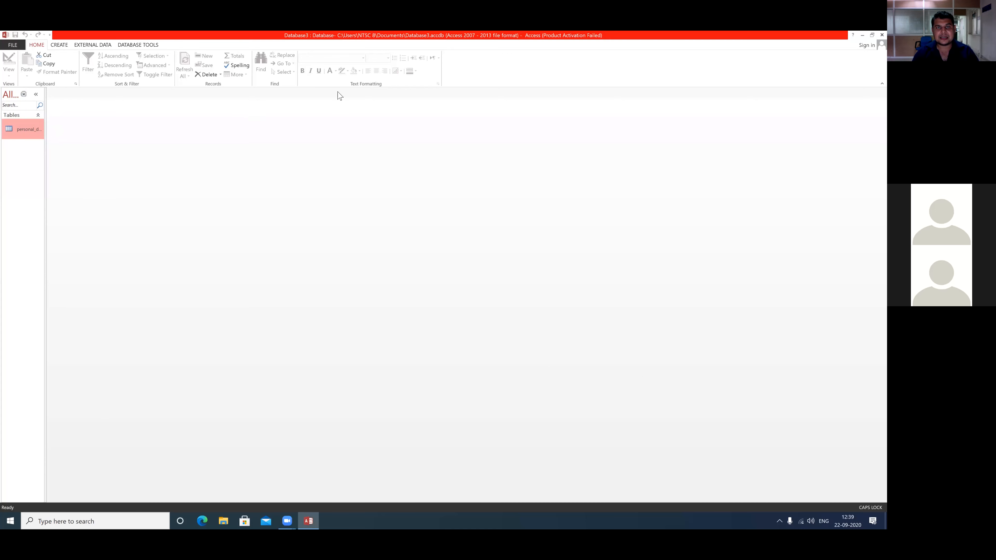
# Open the personal_details table in Datasheet View and close it again.
pyautogui.moveTo(22, 207); pyautogui.dragTo(20, 135)
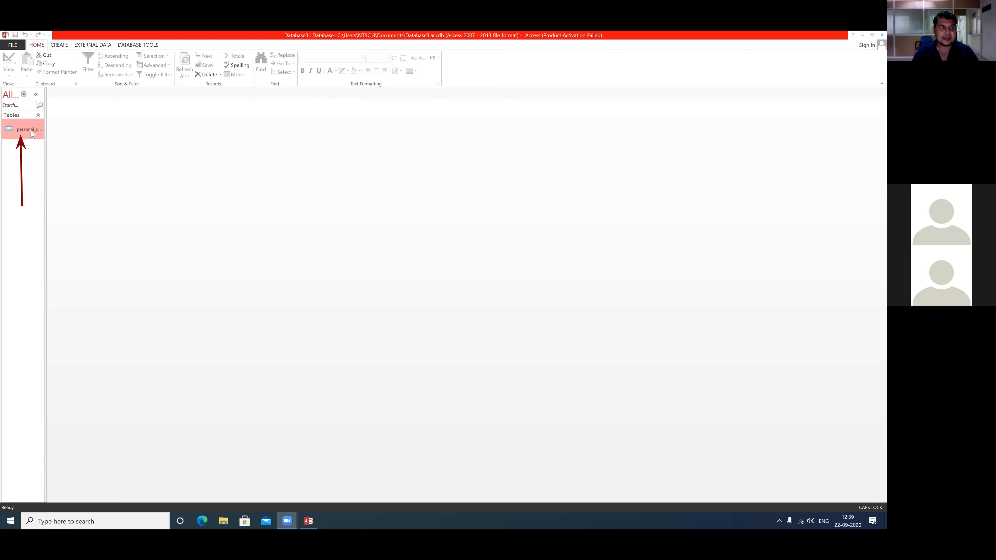
pyautogui.doubleClick(30, 132)
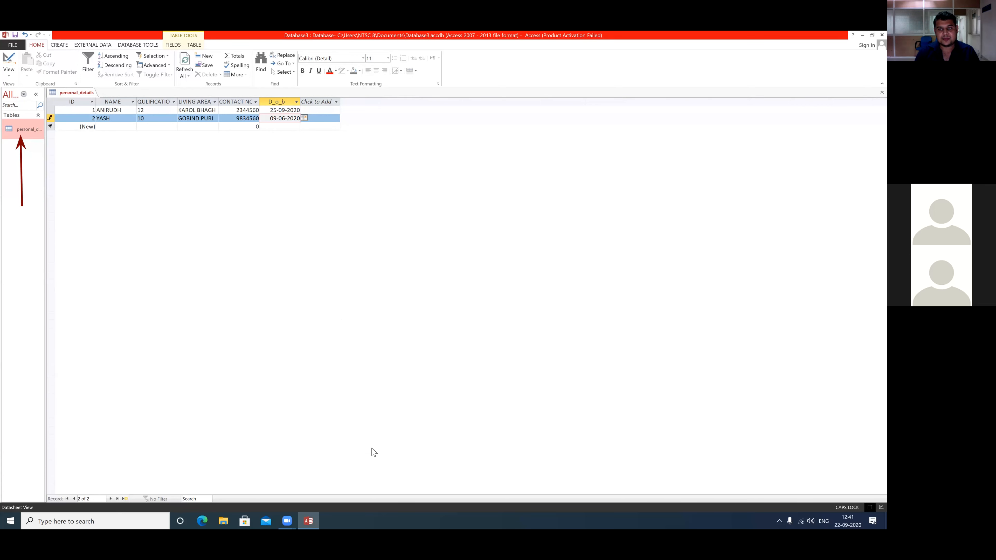
pyautogui.click(882, 92)
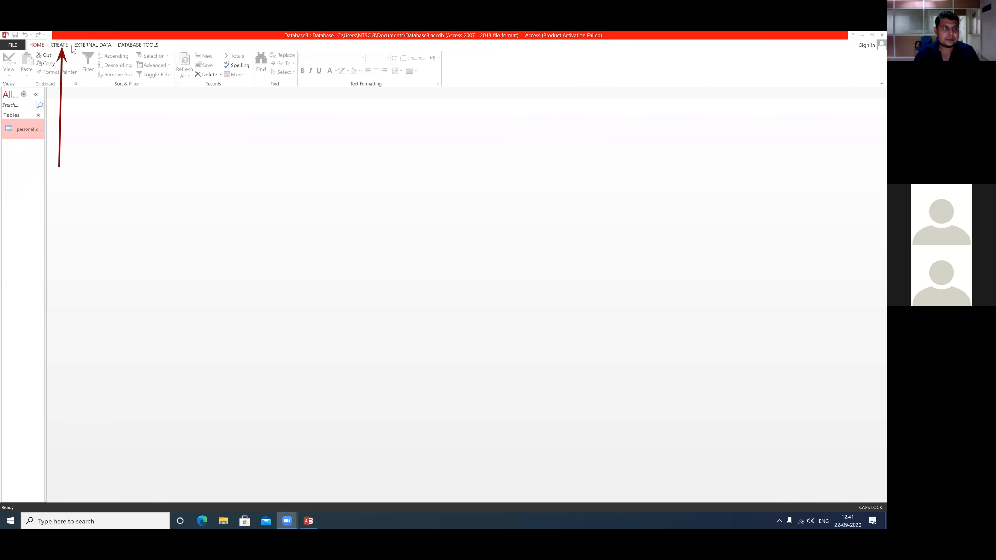
# Create a new blank table in the database.
pyautogui.click(55, 45)
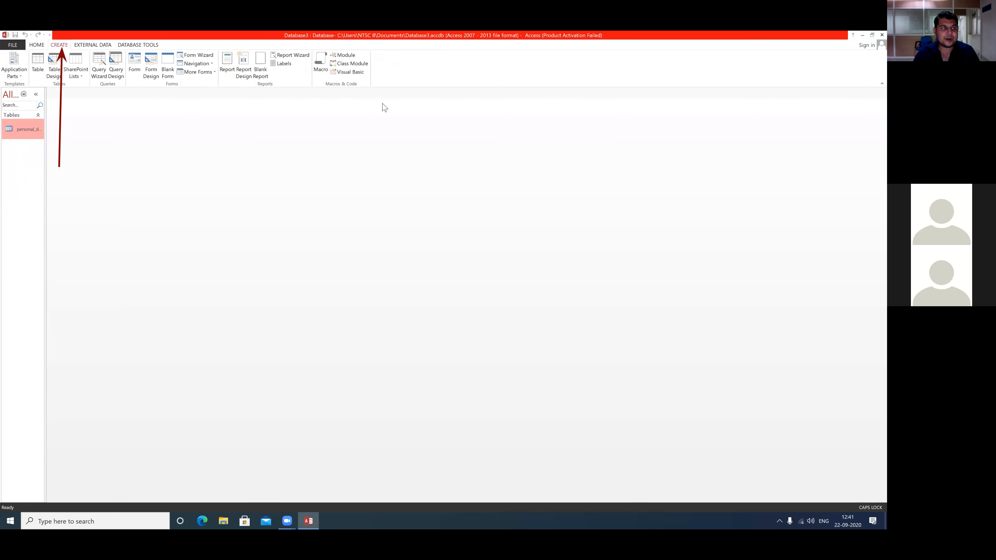
pyautogui.moveTo(39, 148); pyautogui.dragTo(40, 70)
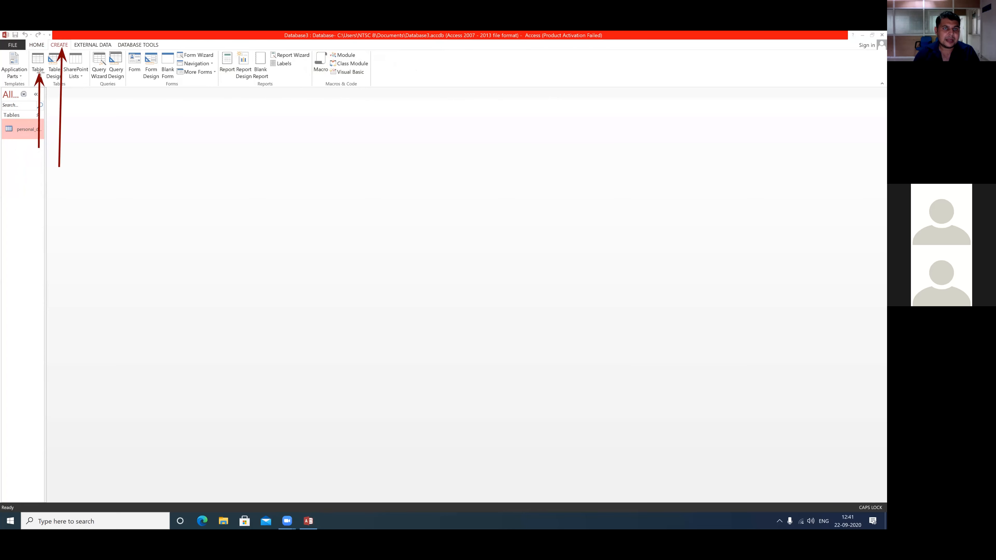
pyautogui.click(208, 90)
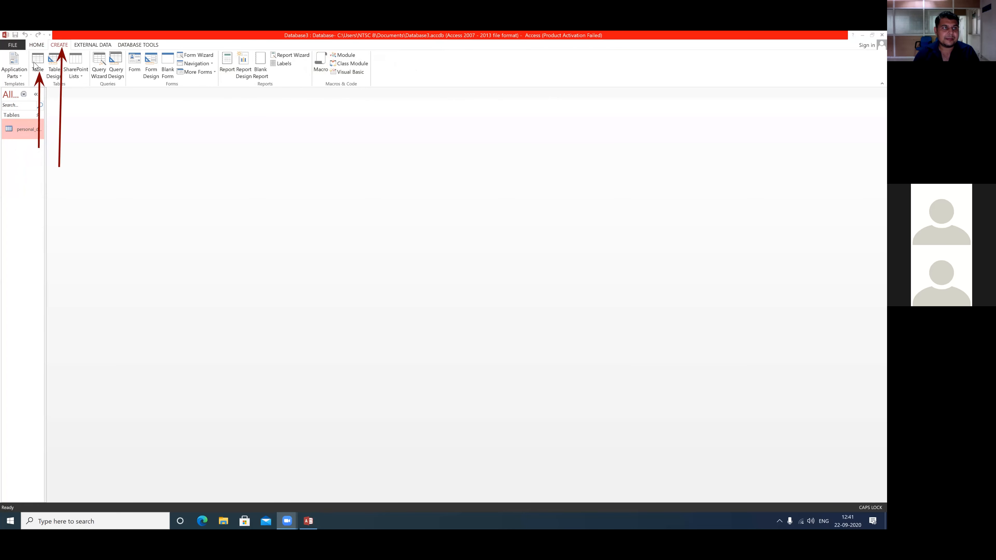
pyautogui.click(36, 59)
pyautogui.click(37, 61)
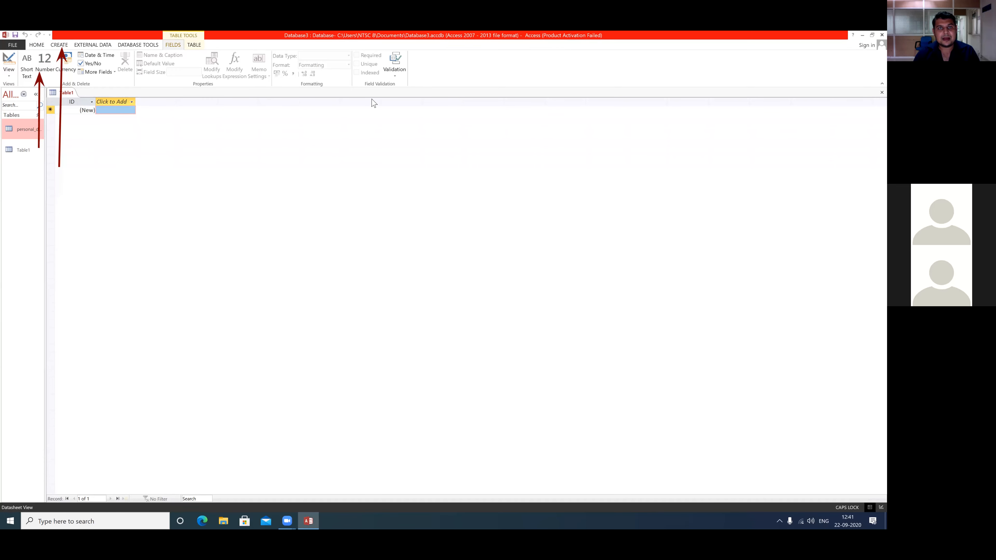
pyautogui.moveTo(126, 131); pyautogui.dragTo(36, 149)
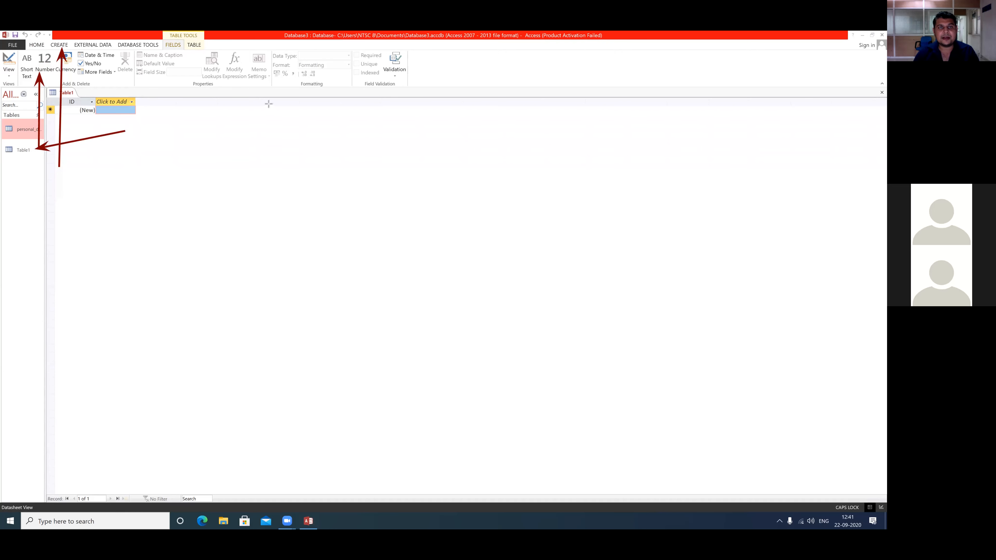
pyautogui.click(549, 98)
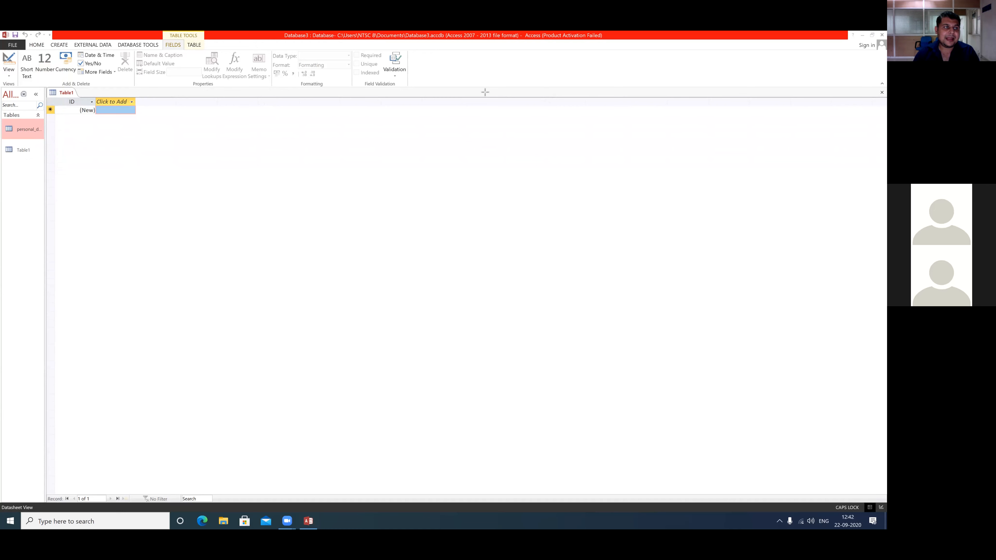
# Switch the new table to Design View, saving it under the name PROFESSIONAL_DETAILS.
pyautogui.click(28, 152)
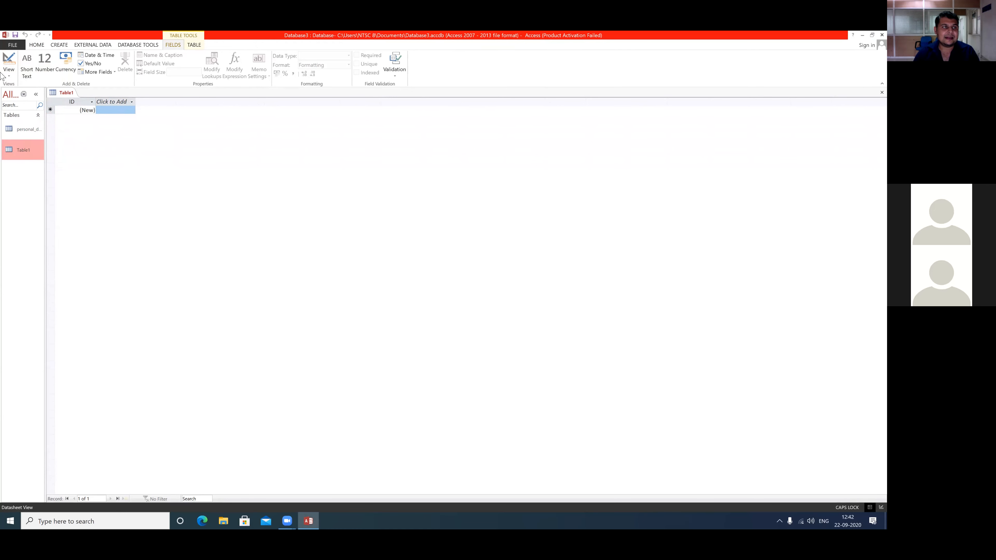
pyautogui.click(9, 77)
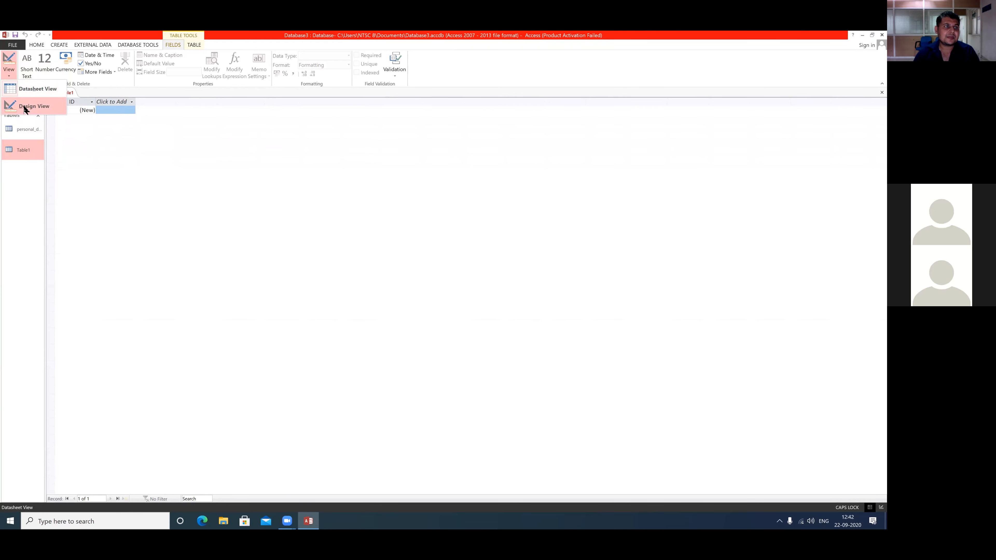
pyautogui.click(39, 108)
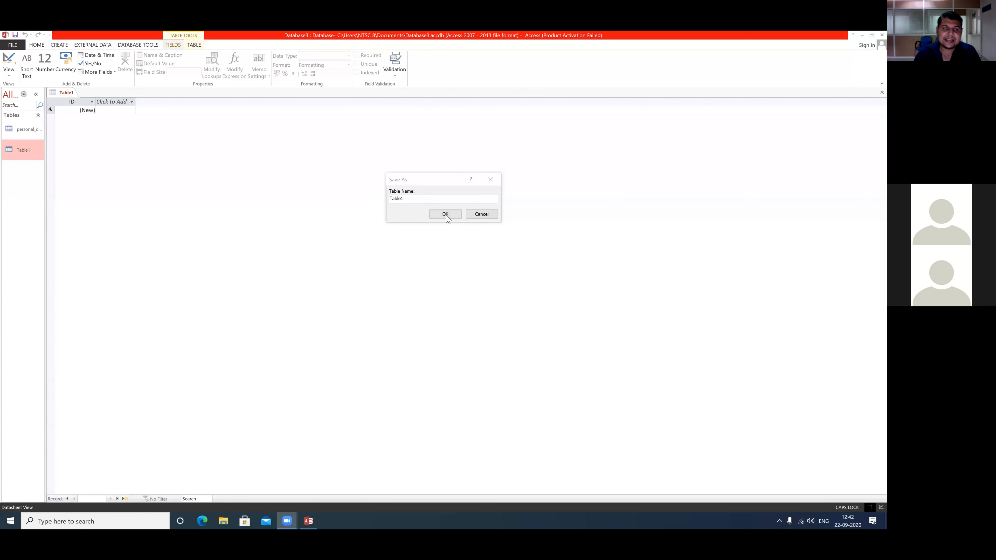
pyautogui.click(409, 200)
pyautogui.press('BackSpace')
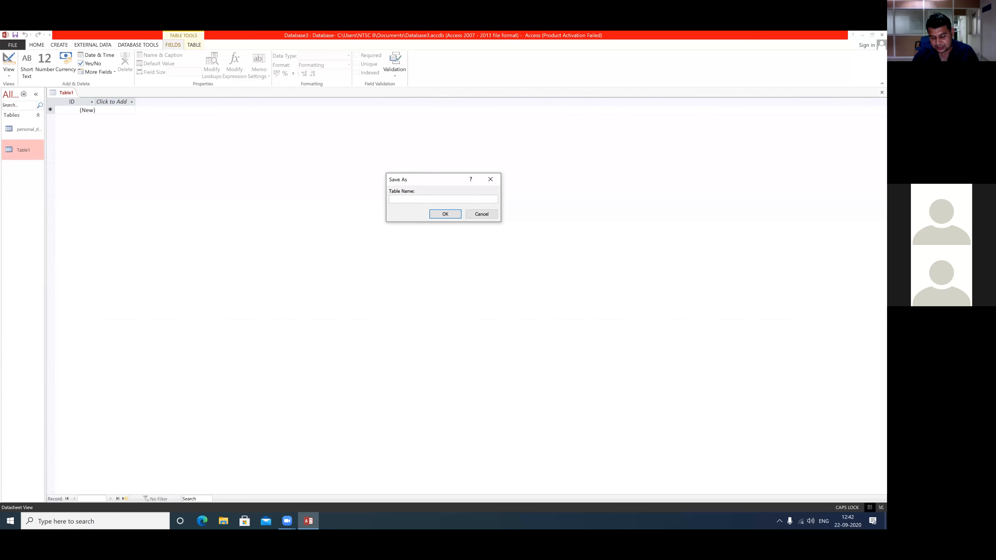
pyautogui.write('PROFESSIONAL')
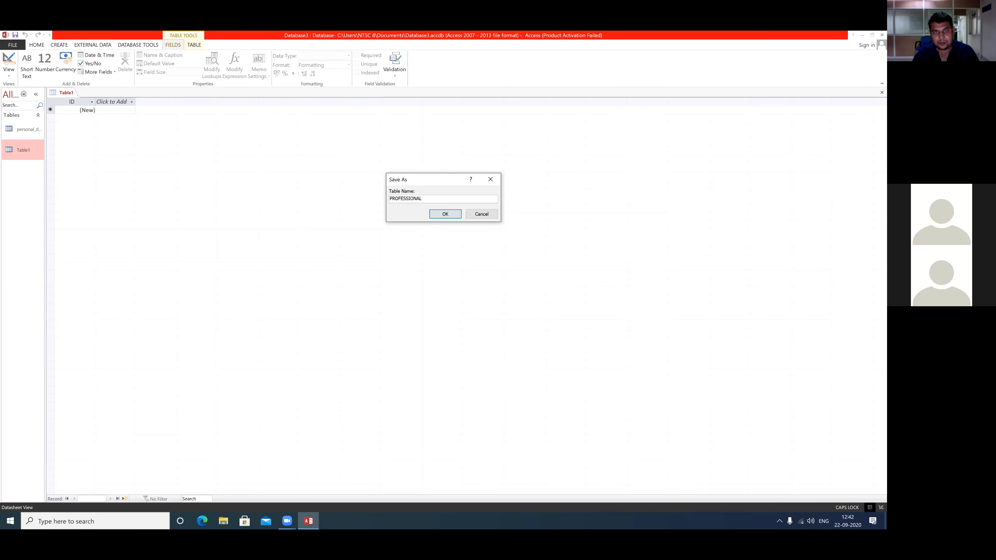
pyautogui.write('_DETAILS')
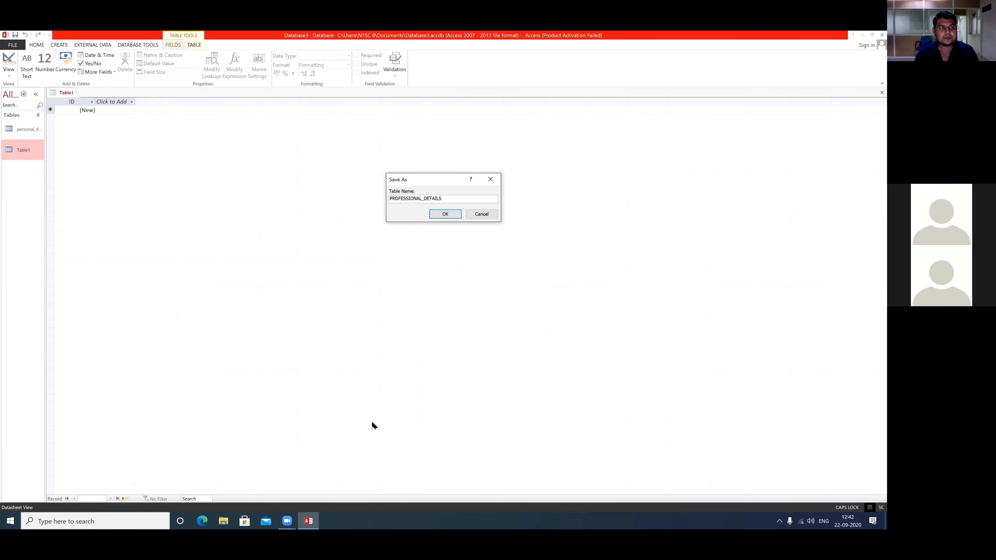
pyautogui.click(446, 215)
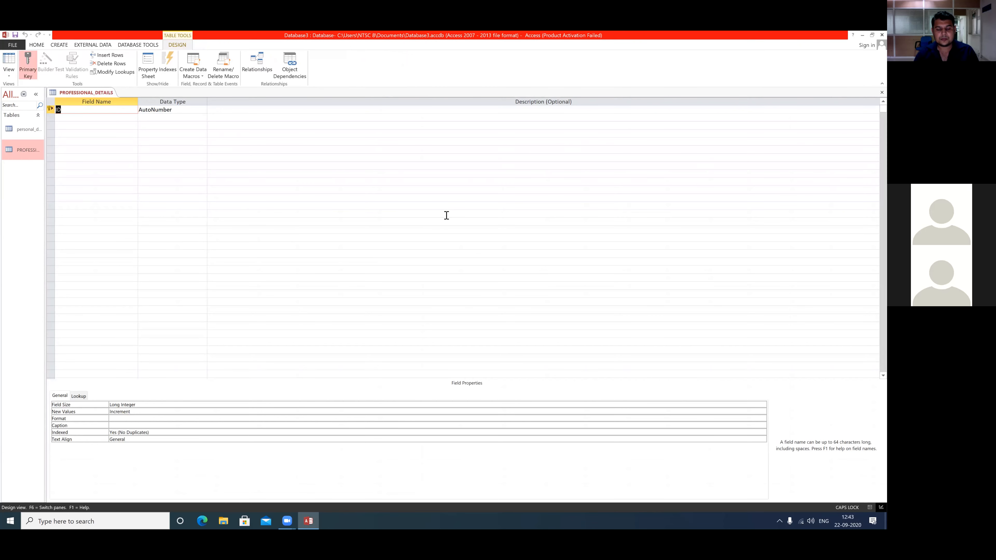
# Add a NAME field below ID in the PROFESSIONAL_DETAILS table with the Short Text data type.
pyautogui.click(71, 117)
pyautogui.write('NA')
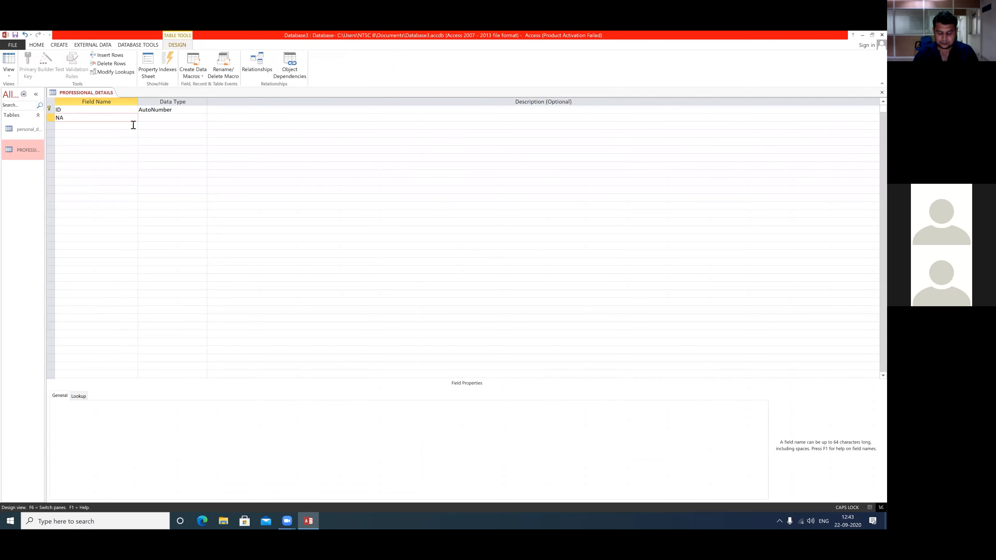
pyautogui.write('EMME')
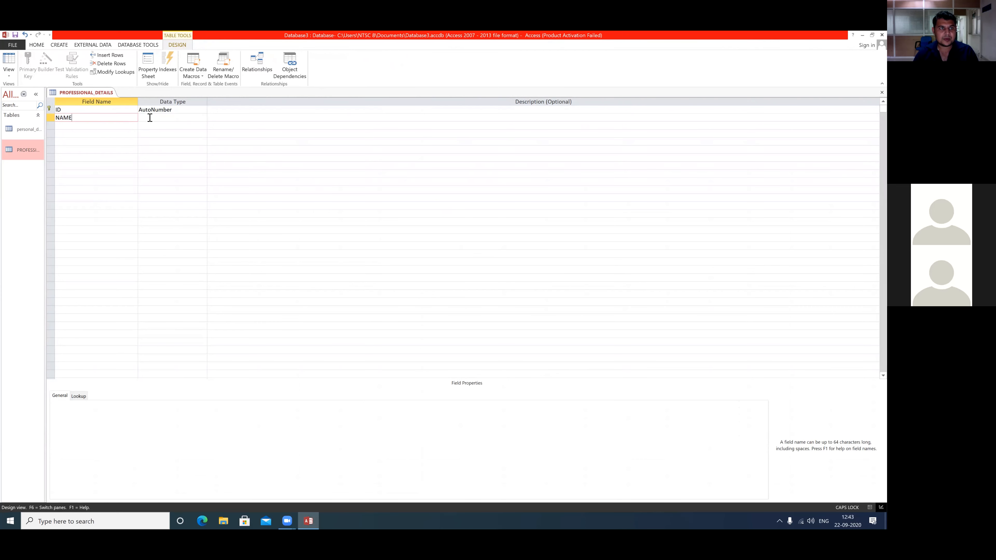
pyautogui.click(149, 118)
pyautogui.click(416, 303)
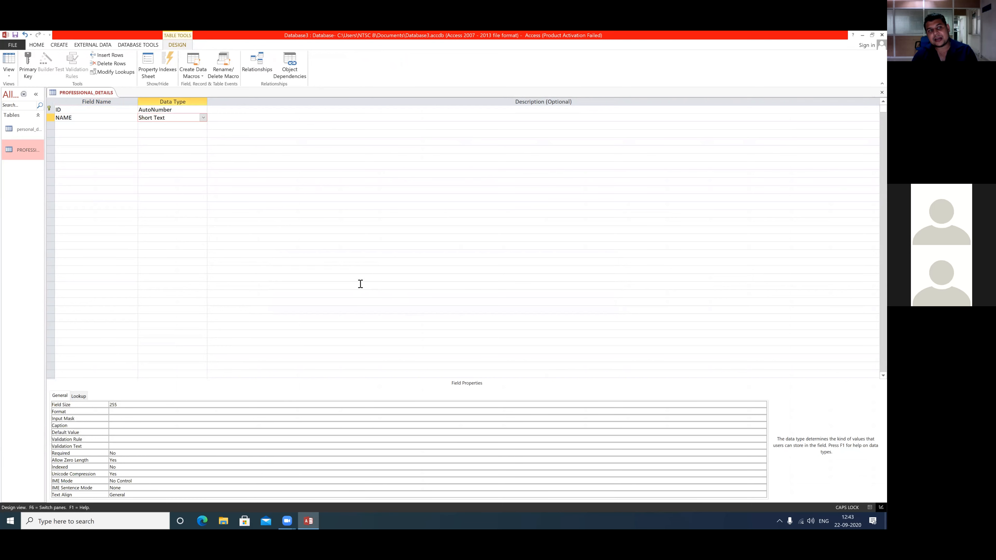
# Add a SALARY field below NAME and set its data type to Currency.
pyautogui.click(77, 124)
pyautogui.write('SALARY')
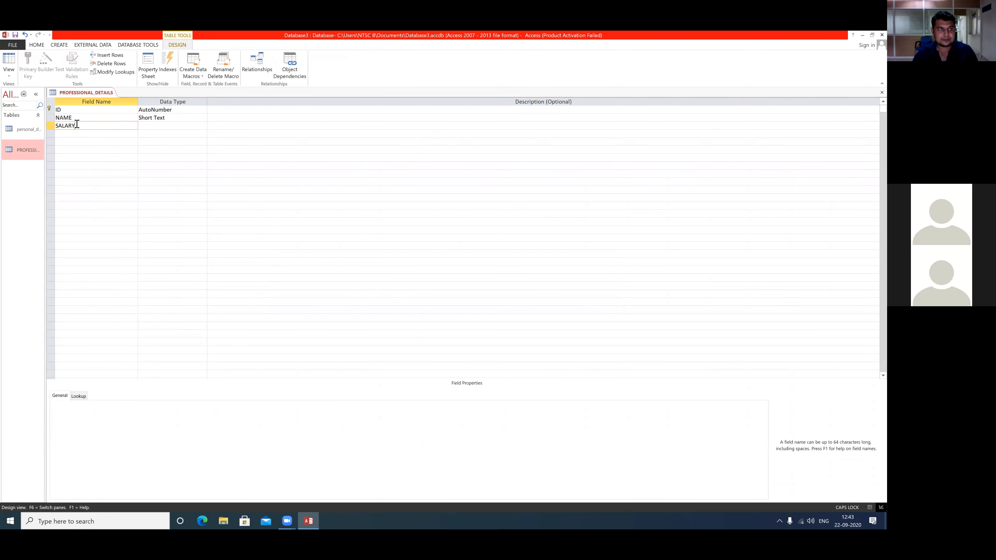
pyautogui.click(169, 127)
pyautogui.click(204, 126)
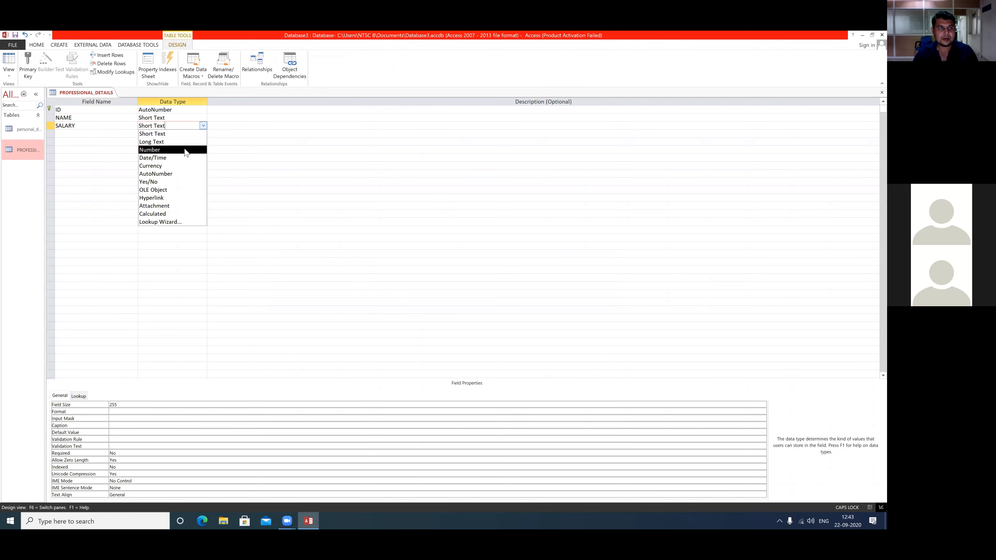
pyautogui.click(168, 167)
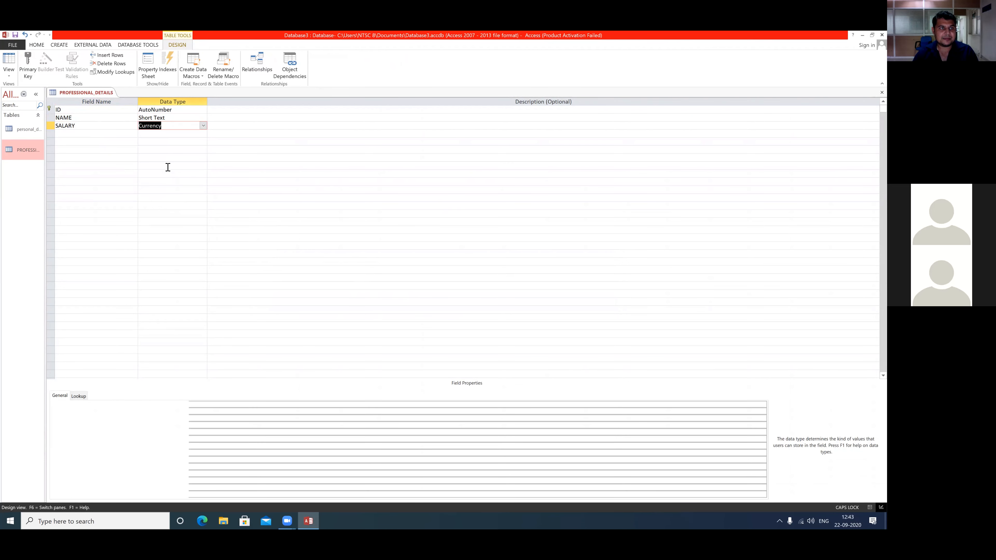
# Add a WORKING_PLACE field below SALARY in the PROFESSIONAL_DETAILS table with the Short Text data type.
pyautogui.click(67, 134)
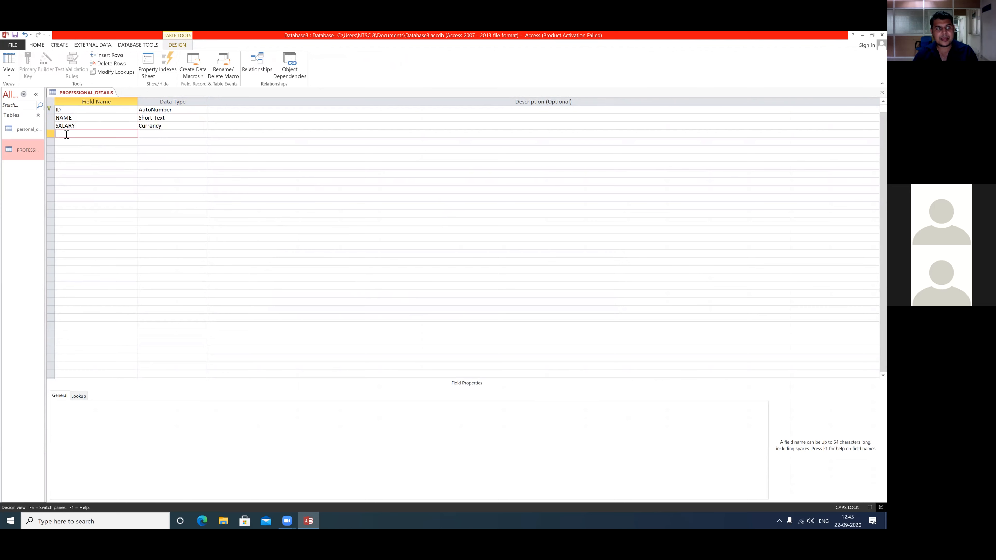
pyautogui.write('WORKING')
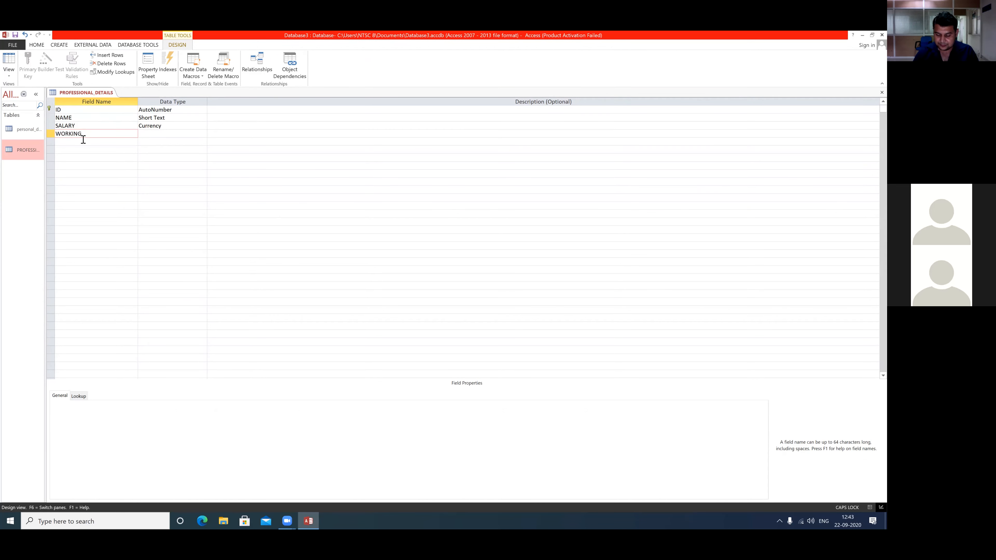
pyautogui.write('_PLACE')
pyautogui.click(156, 134)
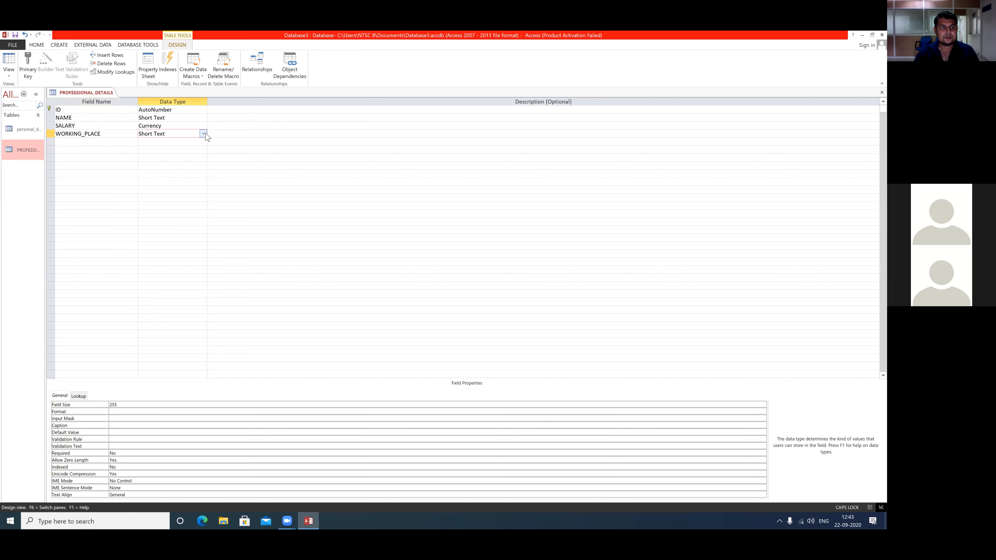
pyautogui.click(204, 133)
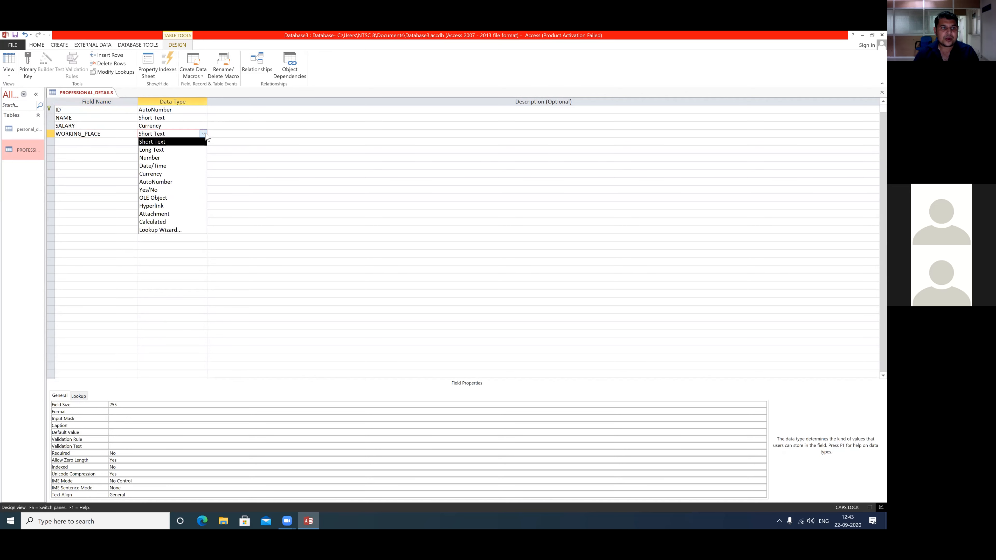
pyautogui.click(185, 142)
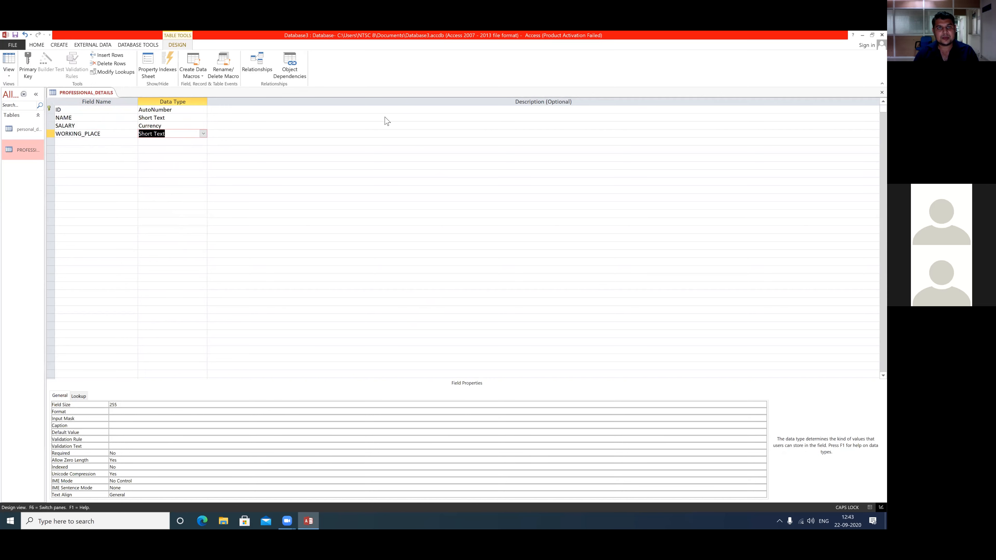
# Remove the primary key from the ID field and make NAME the primary key of PROFESSIONAL_DETAILS.
pyautogui.click(18, 182)
pyautogui.moveTo(15, 182); pyautogui.dragTo(28, 74)
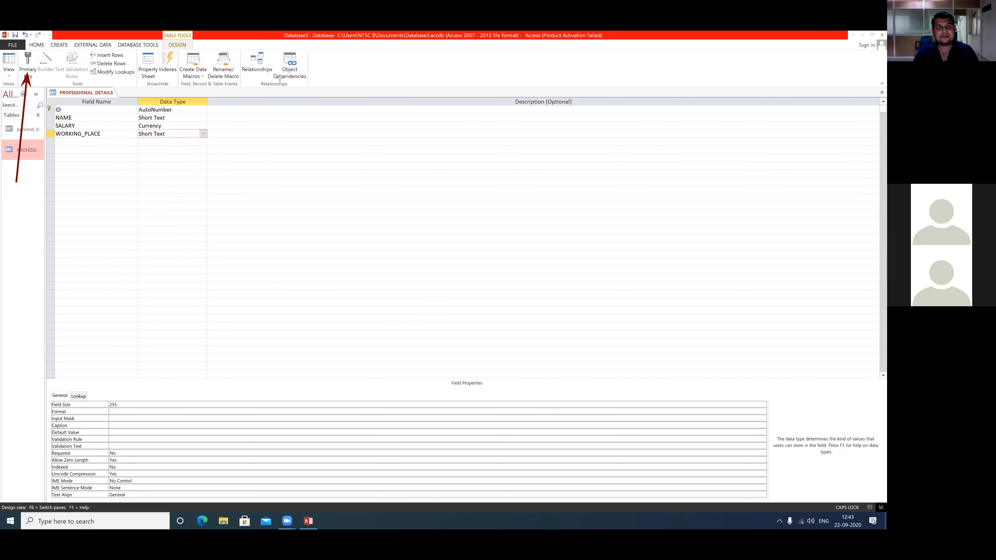
pyautogui.click(60, 111)
pyautogui.click(29, 63)
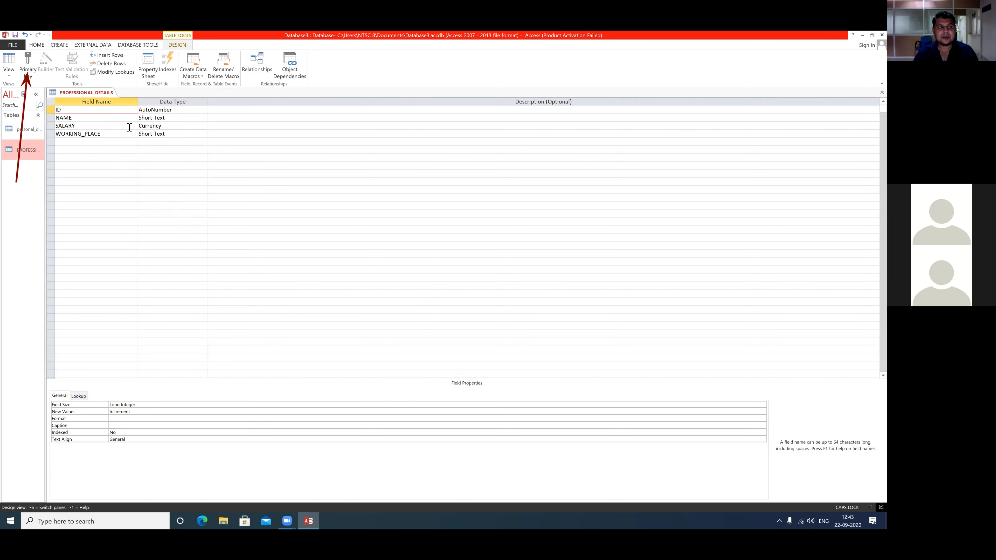
pyautogui.click(80, 116)
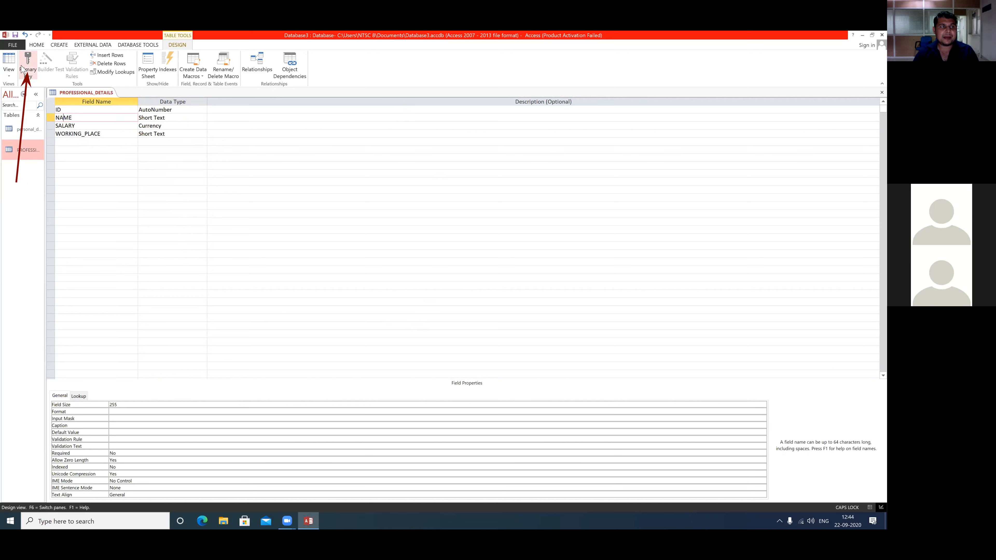
pyautogui.click(29, 62)
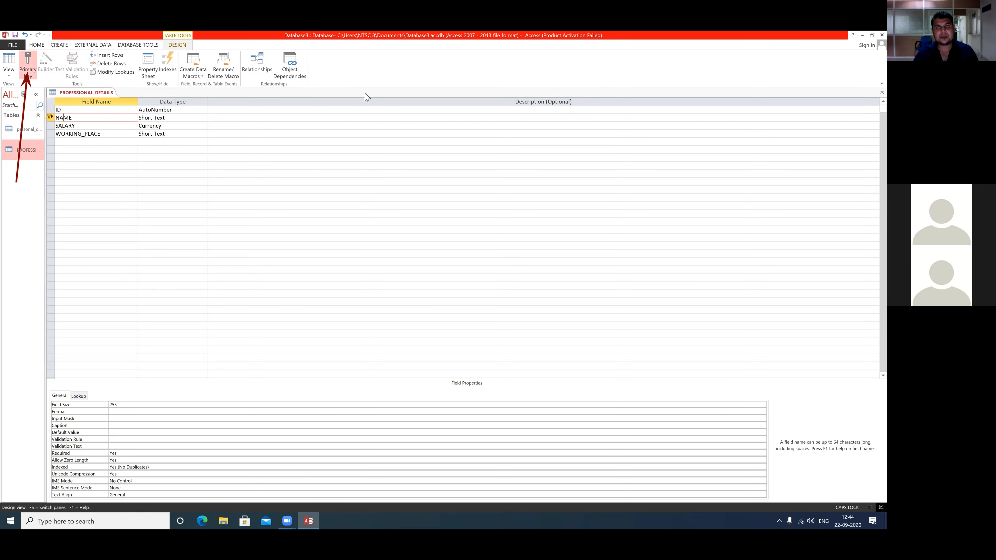
pyautogui.click(371, 98)
pyautogui.moveTo(61, 103)
pyautogui.mouseDown()
pyautogui.moveTo(39, 109)
pyautogui.moveTo(72, 113)
pyautogui.moveTo(47, 105)
pyautogui.mouseUp()
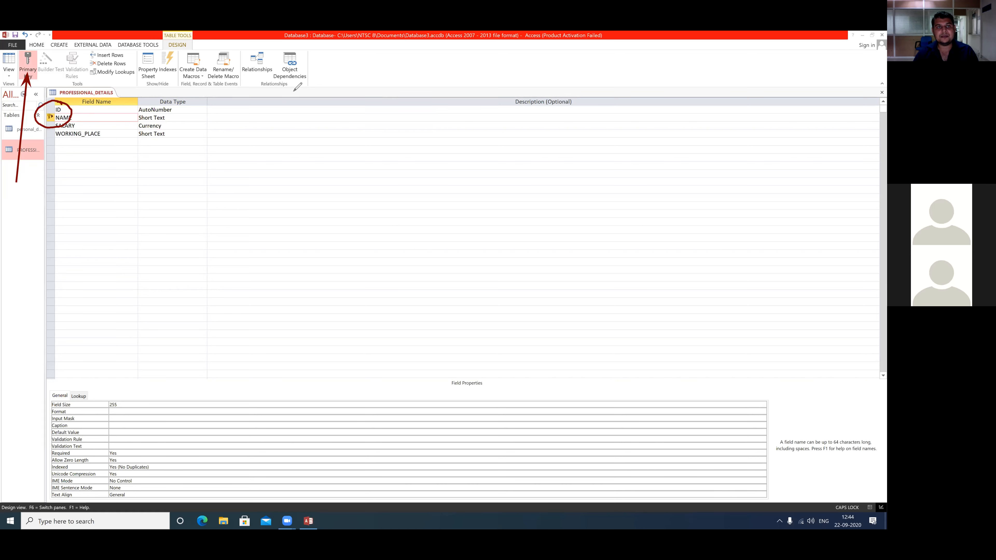
pyautogui.click(545, 96)
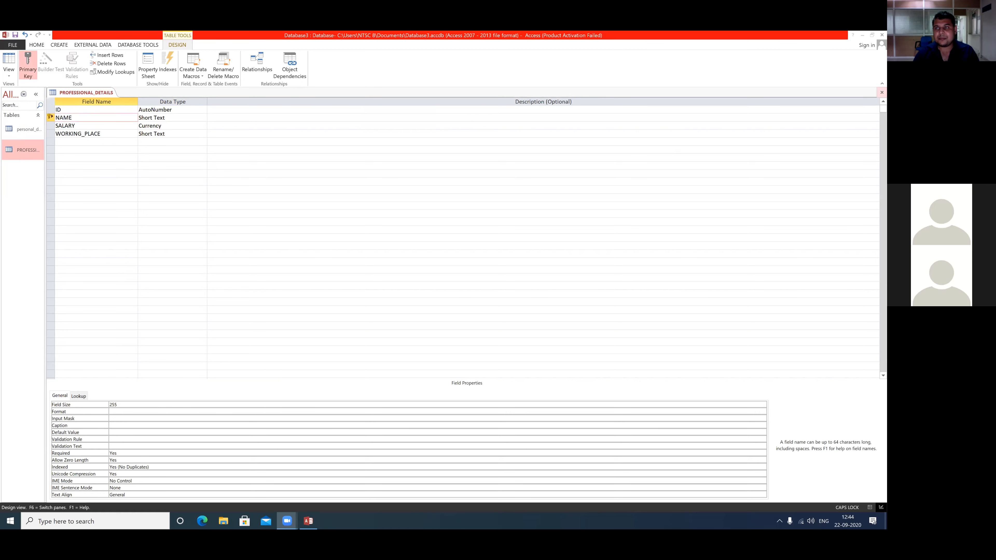
# Close the PROFESSIONAL_DETAILS design with its changes saved and reopen the table in Datasheet View.
pyautogui.click(882, 92)
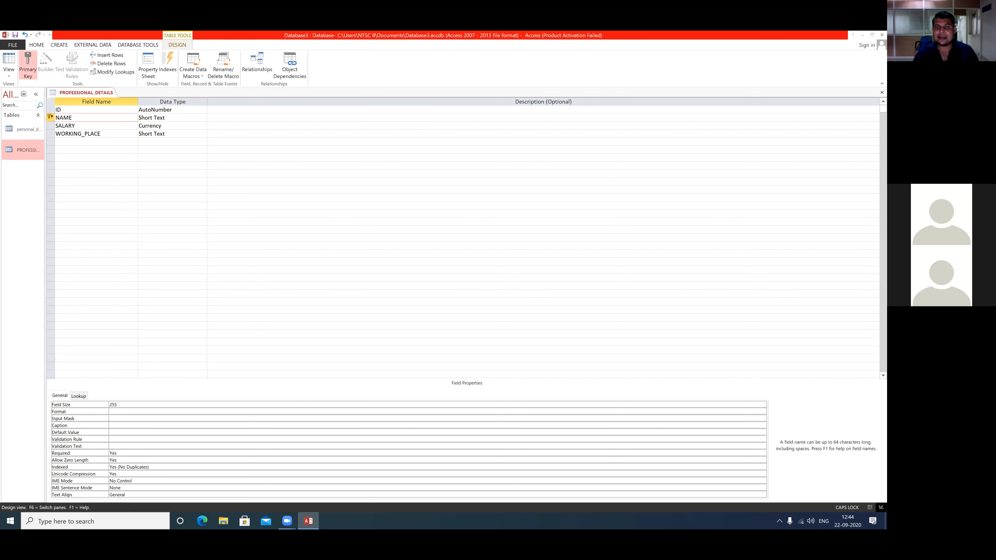
pyautogui.click(411, 304)
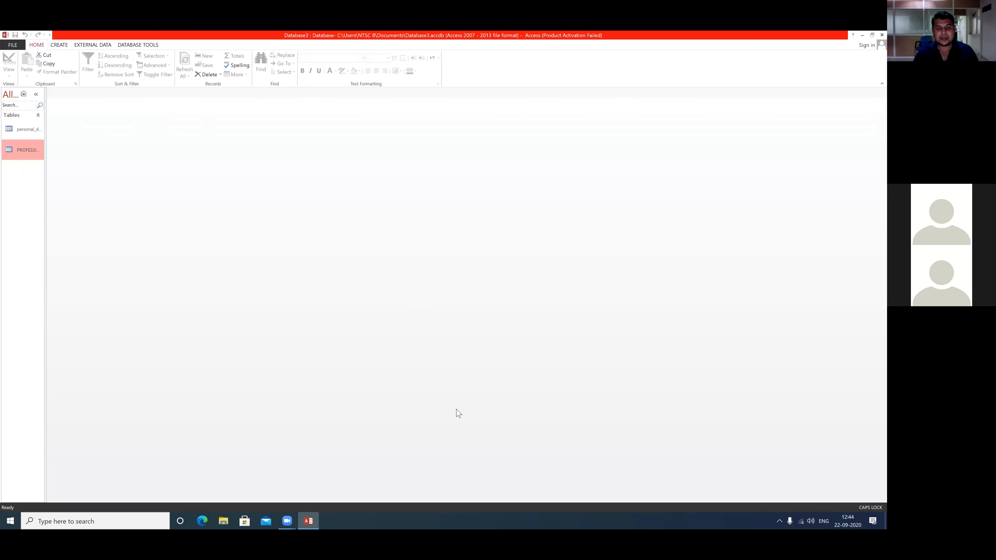
pyautogui.doubleClick(22, 154)
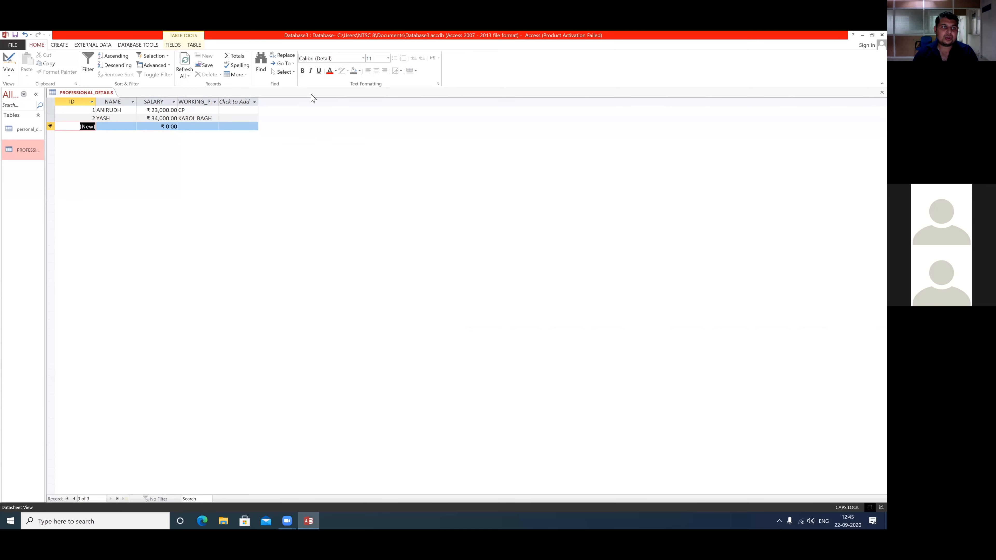
# Close the PROFESSIONAL_DETAILS datasheet.
pyautogui.moveTo(101, 101)
pyautogui.mouseDown()
pyautogui.moveTo(114, 134)
pyautogui.moveTo(130, 103)
pyautogui.moveTo(77, 102)
pyautogui.mouseUp()
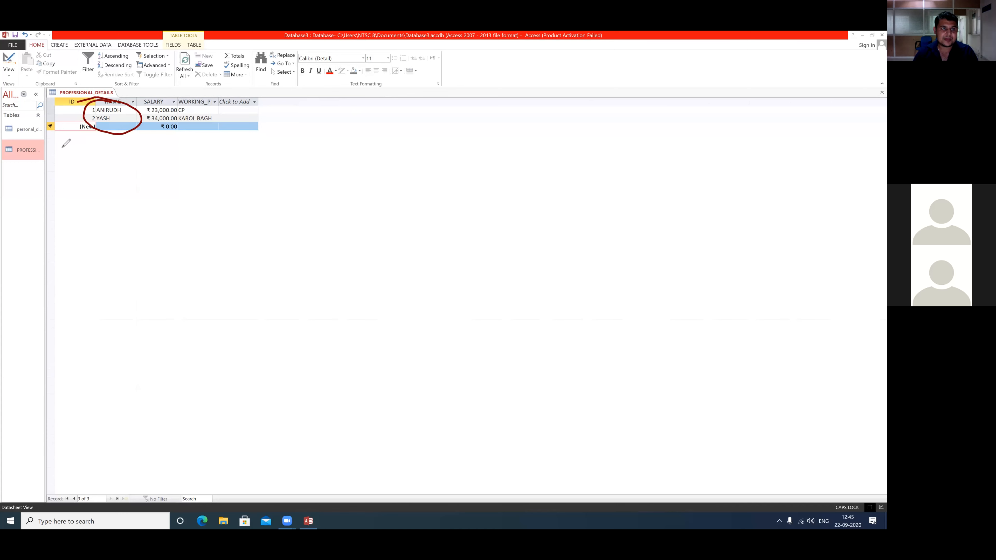
pyautogui.moveTo(192, 104)
pyautogui.mouseDown()
pyautogui.moveTo(247, 157)
pyautogui.moveTo(151, 81)
pyautogui.mouseUp()
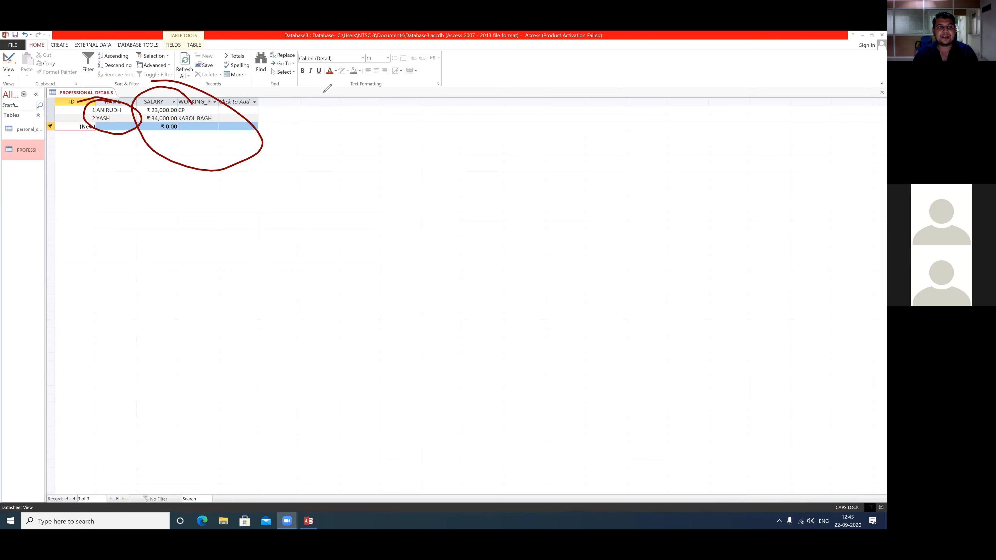
pyautogui.click(319, 110)
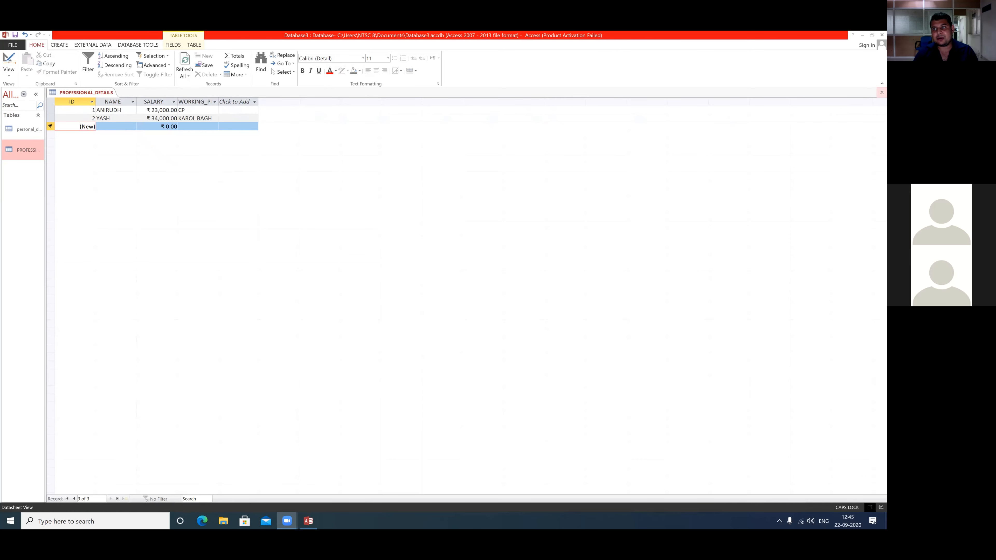
pyautogui.click(882, 92)
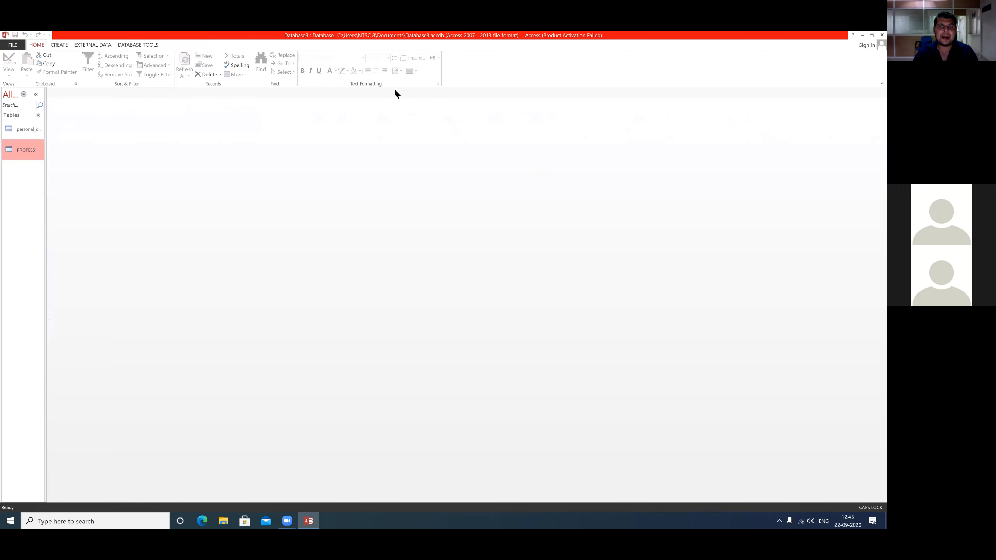
pyautogui.moveTo(58, 124)
pyautogui.mouseDown()
pyautogui.moveTo(14, 113)
pyautogui.moveTo(3, 169)
pyautogui.moveTo(62, 121)
pyautogui.mouseUp()
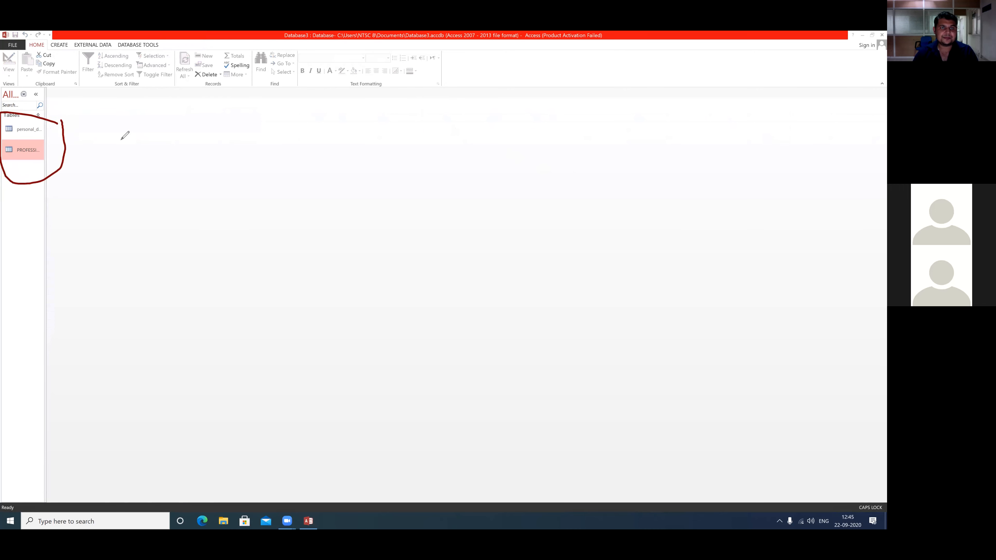
pyautogui.click(321, 91)
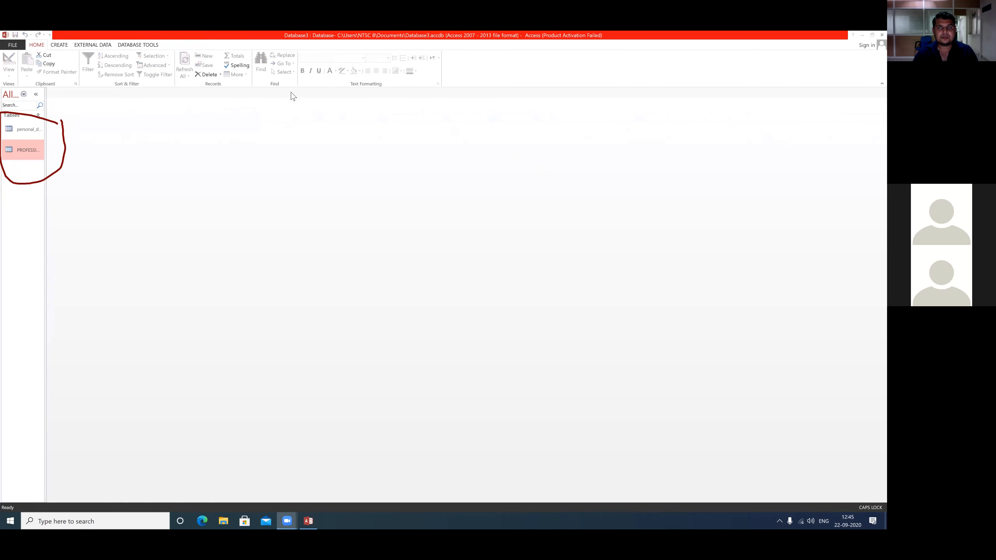
pyautogui.click(556, 98)
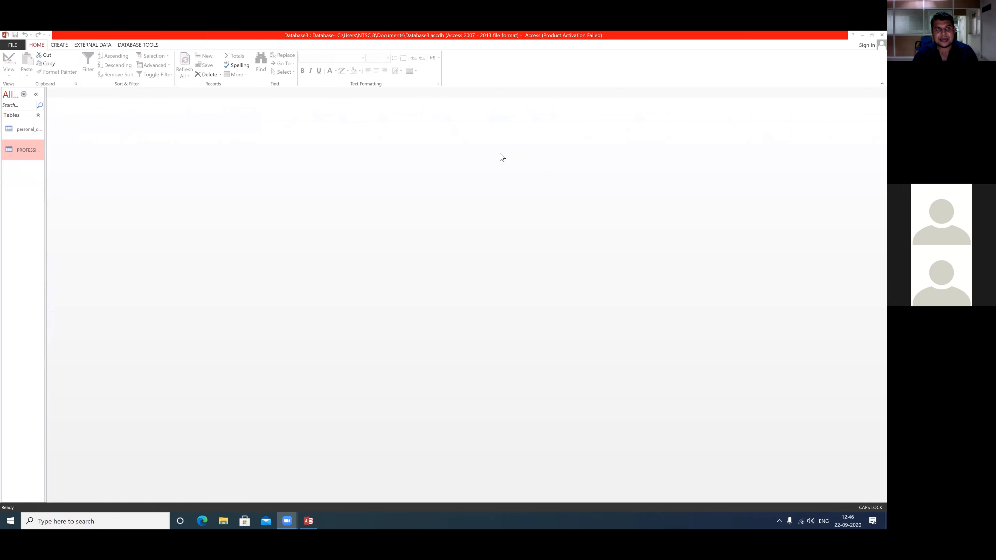
pyautogui.moveTo(132, 147); pyautogui.dragTo(136, 48)
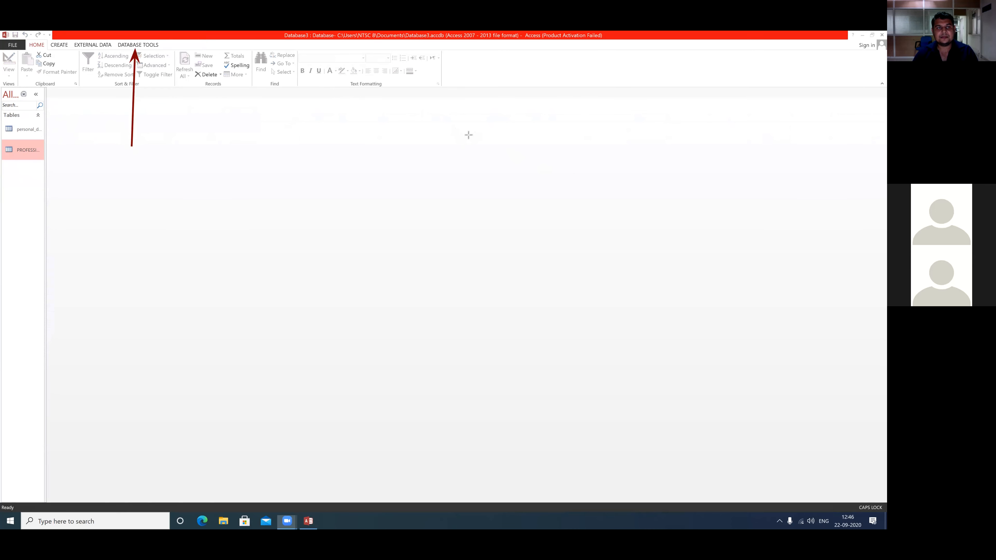
pyautogui.click(375, 113)
# Open the database's Relationships window with the list of tables that can be added.
pyautogui.click(136, 44)
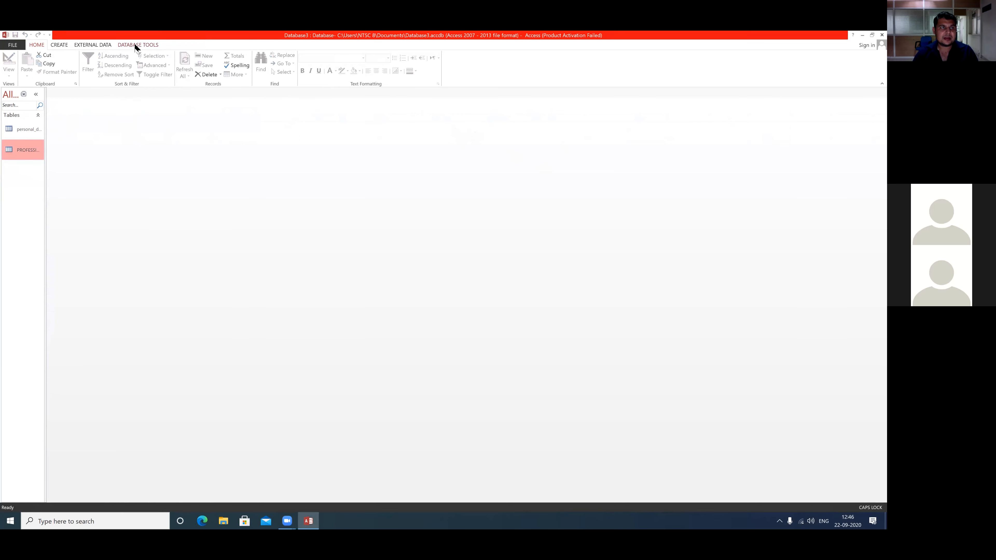
pyautogui.click(135, 45)
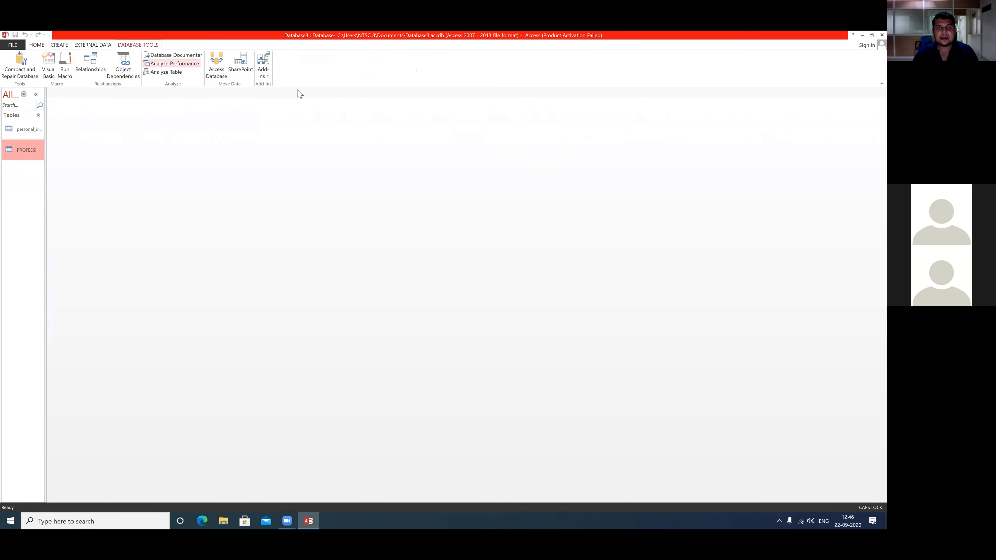
pyautogui.moveTo(117, 148); pyautogui.dragTo(91, 71)
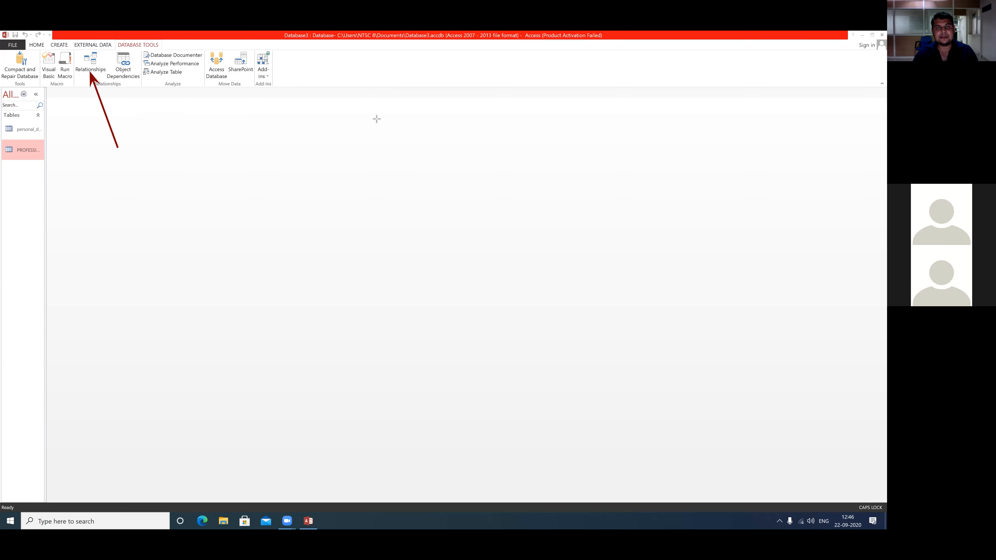
pyautogui.click(95, 59)
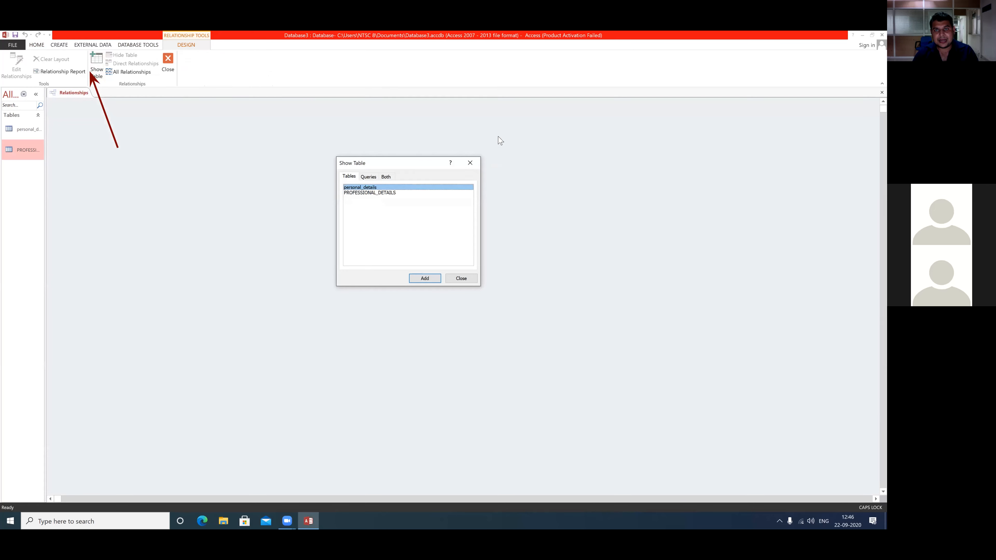
# Add personal_details and PROFESSIONAL_DETAILS to the relationships layout and move PROFESSIONAL_DETAILS slightly farther from personal_details.
pyautogui.click(405, 188)
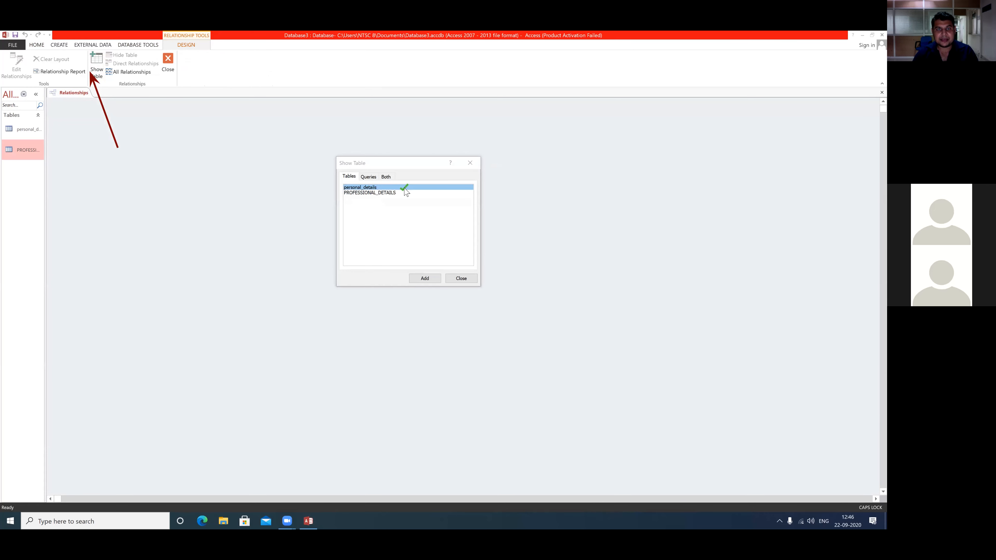
pyautogui.click(402, 194)
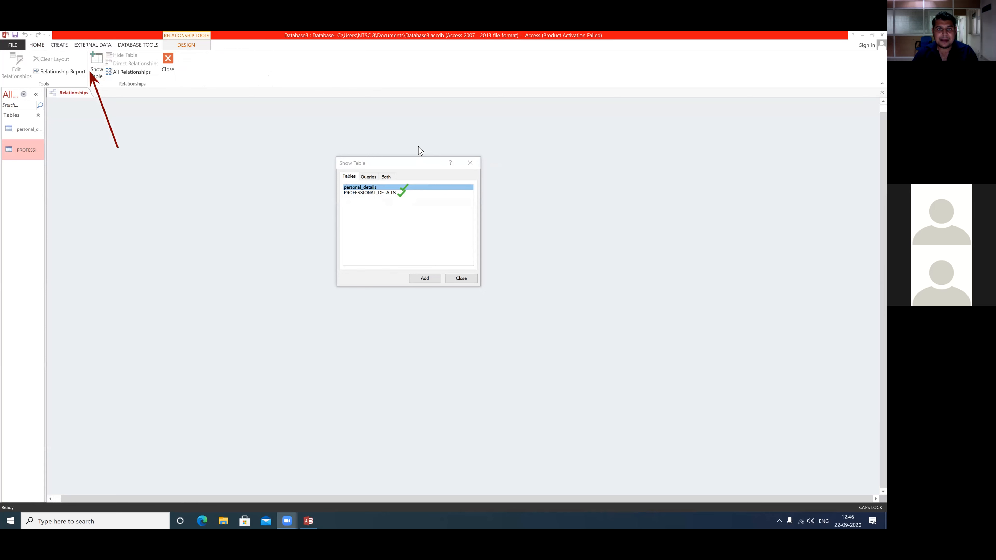
pyautogui.click(378, 188)
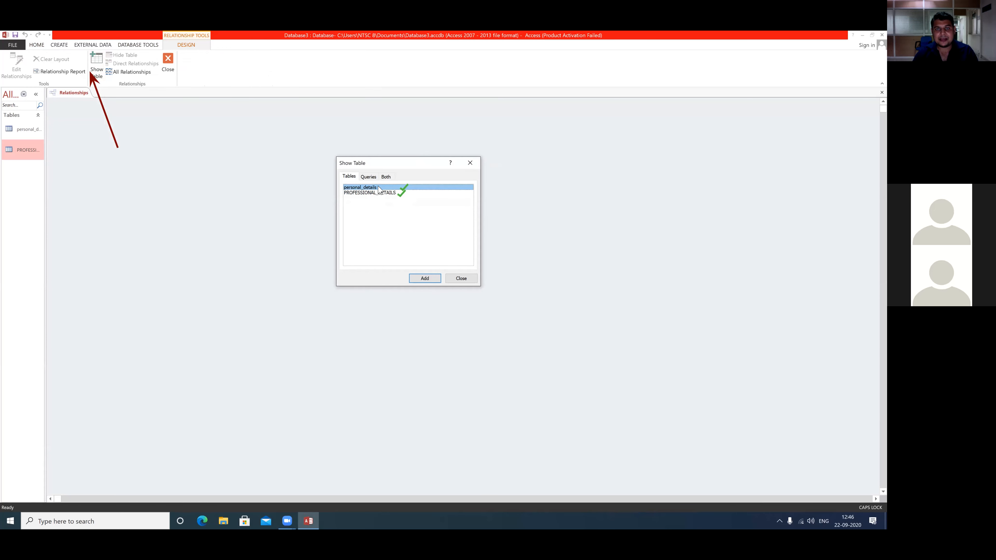
pyautogui.click(411, 279)
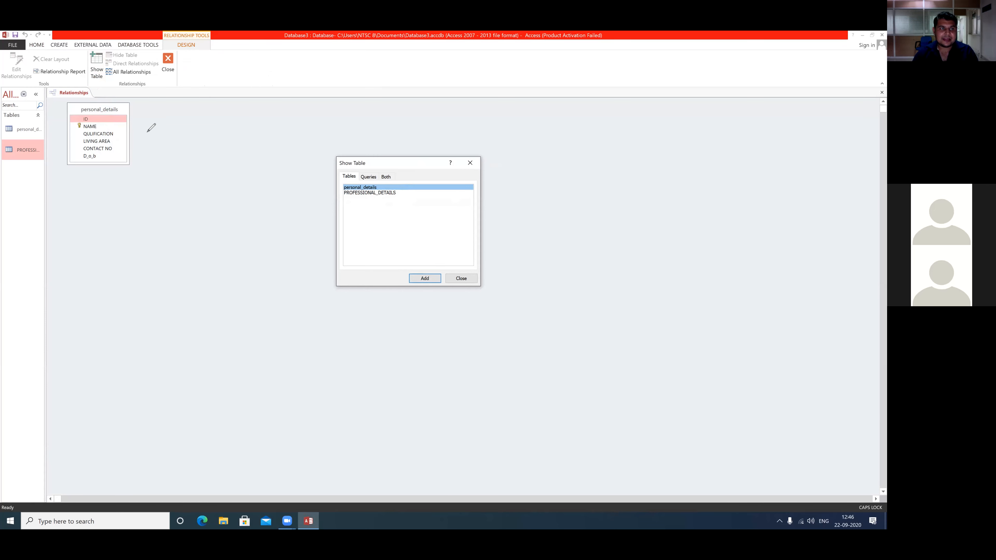
pyautogui.moveTo(138, 126)
pyautogui.mouseDown()
pyautogui.moveTo(140, 141)
pyautogui.moveTo(181, 119)
pyautogui.mouseUp()
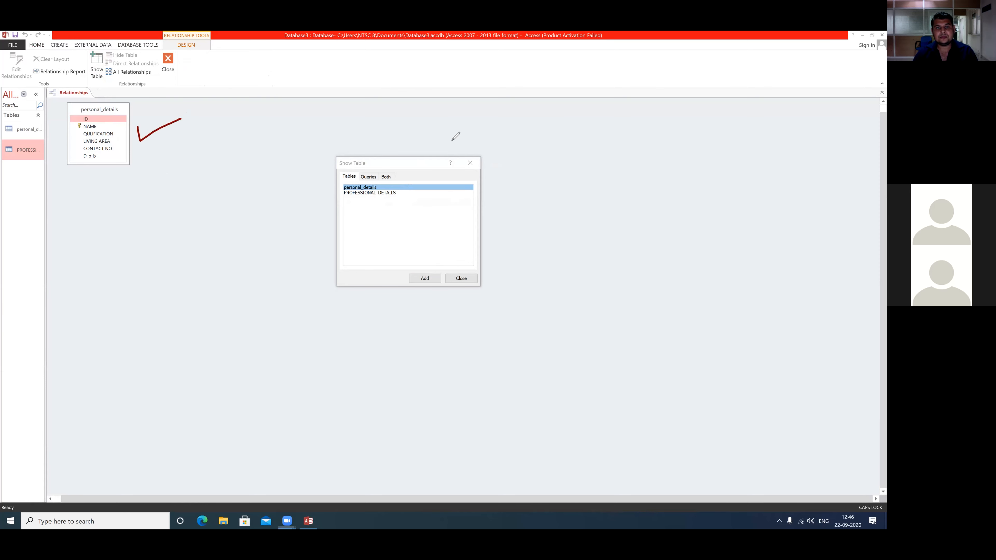
pyautogui.click(388, 193)
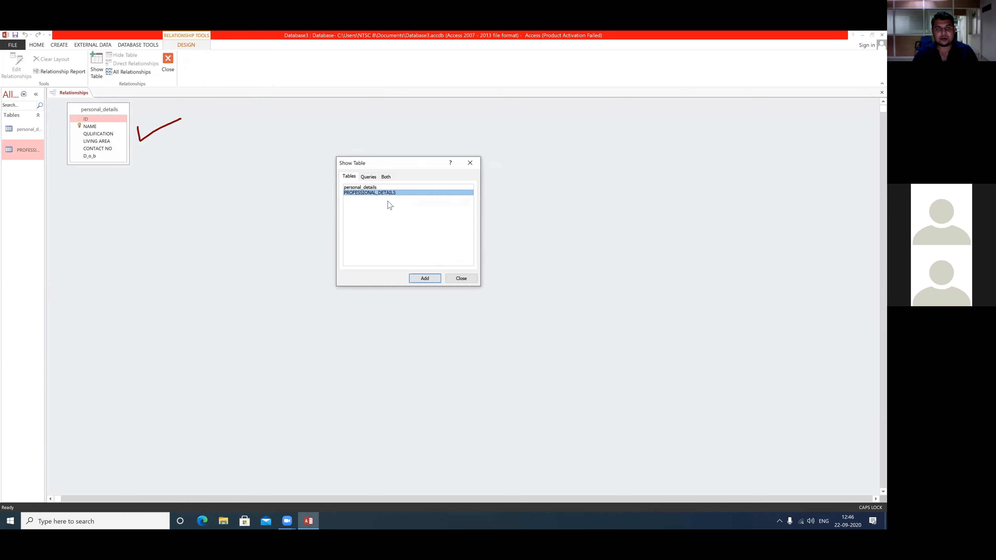
pyautogui.click(423, 279)
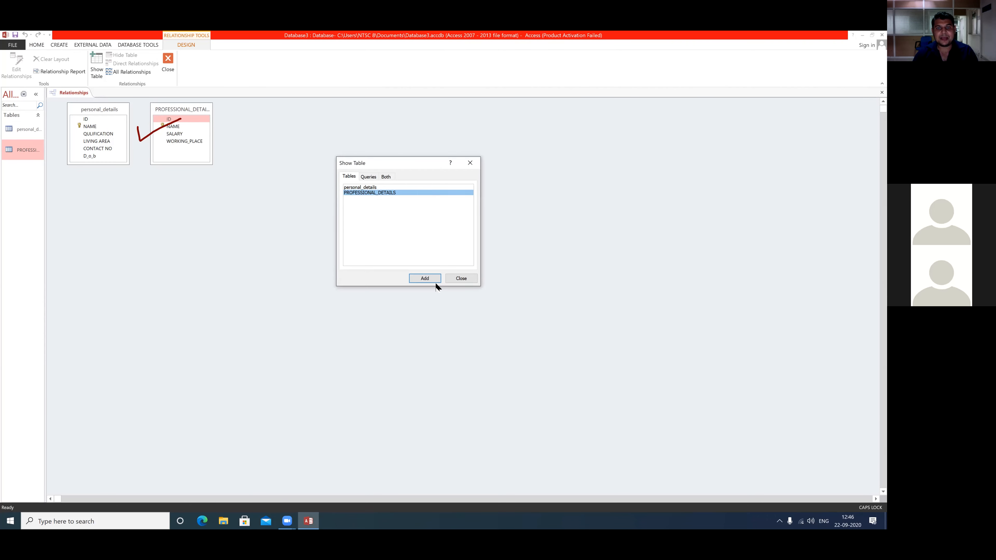
pyautogui.click(462, 280)
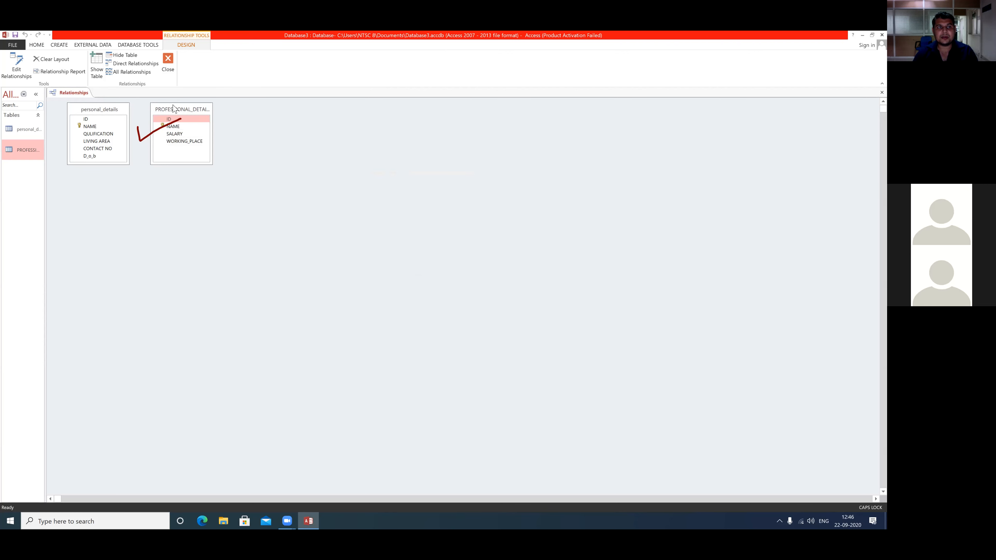
pyautogui.moveTo(174, 107); pyautogui.dragTo(193, 108)
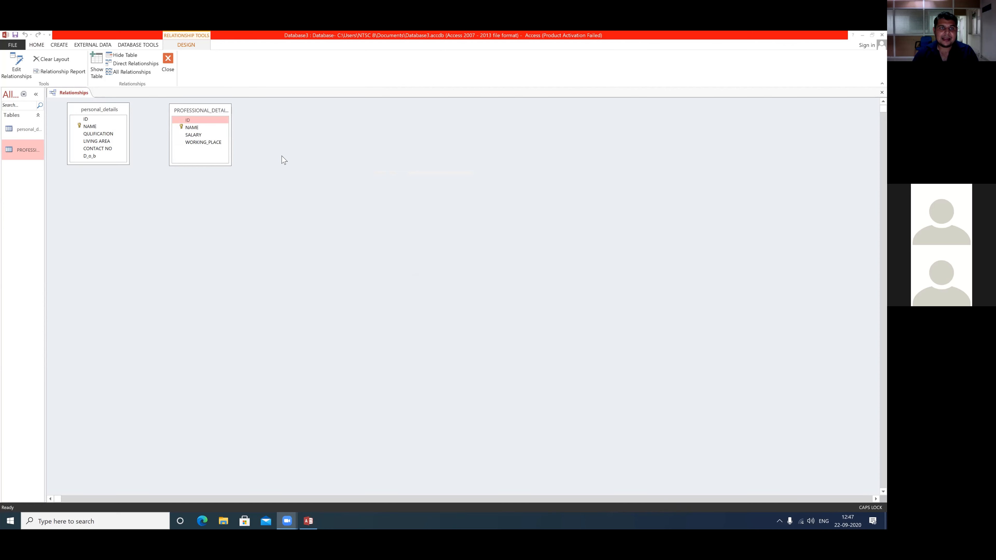
# Create a relationship linking the NAME field of personal_details to the NAME field of PROFESSIONAL_DETAILS.
pyautogui.click(95, 129)
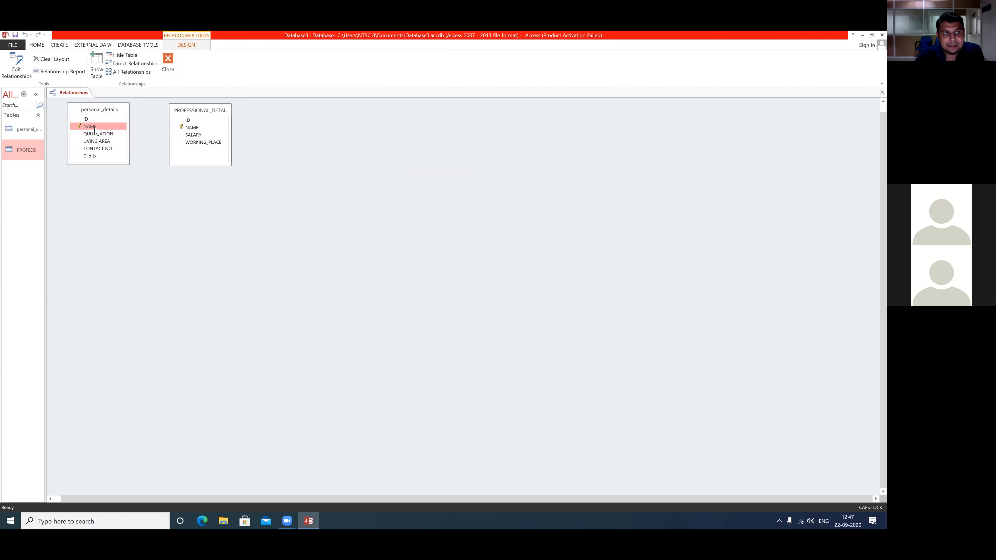
pyautogui.moveTo(95, 129); pyautogui.dragTo(192, 131)
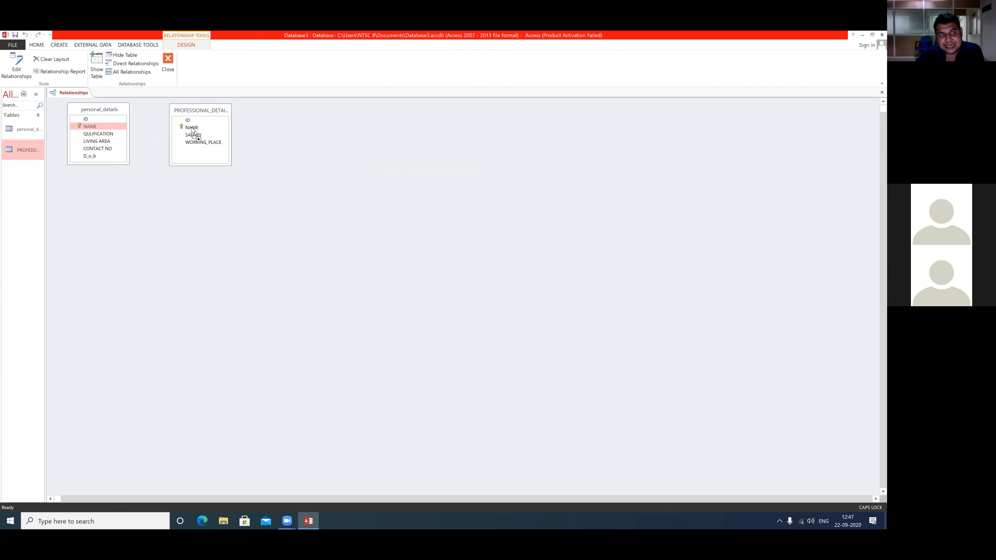
pyautogui.moveTo(192, 132); pyautogui.dragTo(193, 131)
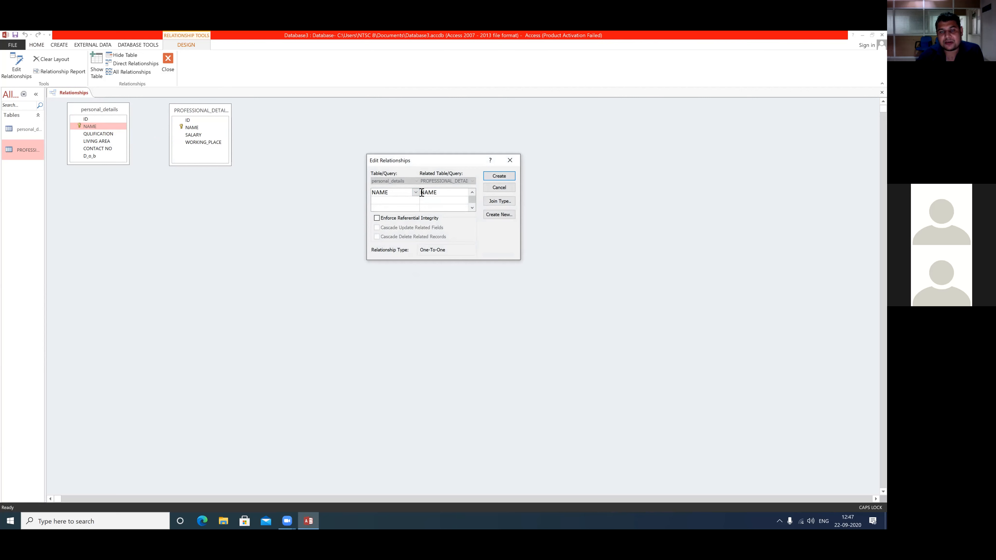
pyautogui.click(501, 177)
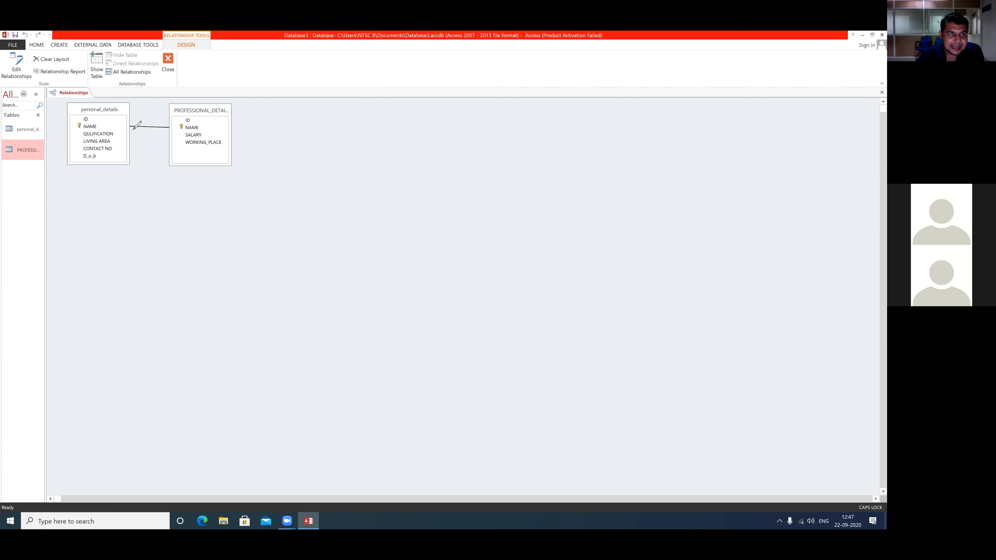
pyautogui.moveTo(145, 181)
pyautogui.mouseDown()
pyautogui.moveTo(142, 138)
pyautogui.moveTo(152, 130)
pyautogui.moveTo(228, 122)
pyautogui.mouseUp()
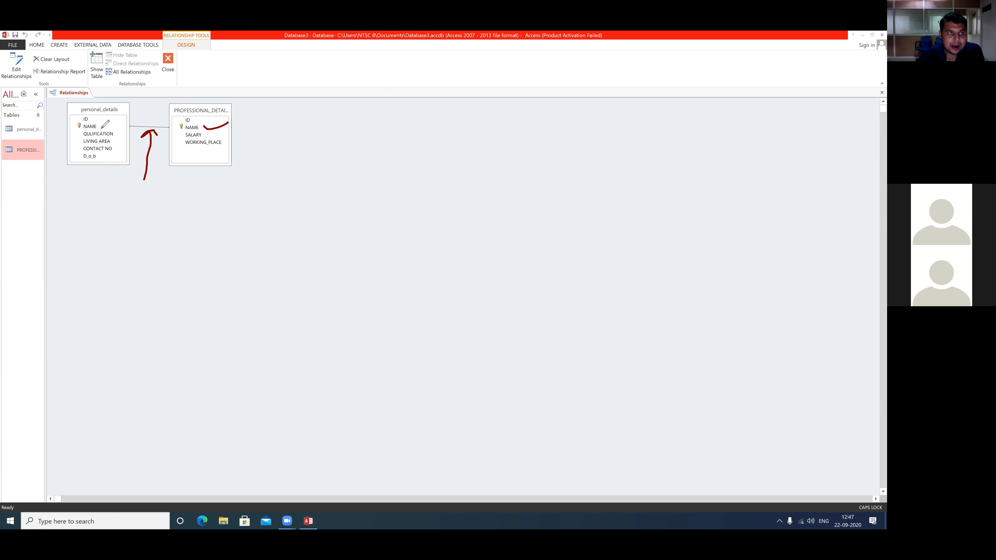
pyautogui.moveTo(101, 126); pyautogui.dragTo(112, 122)
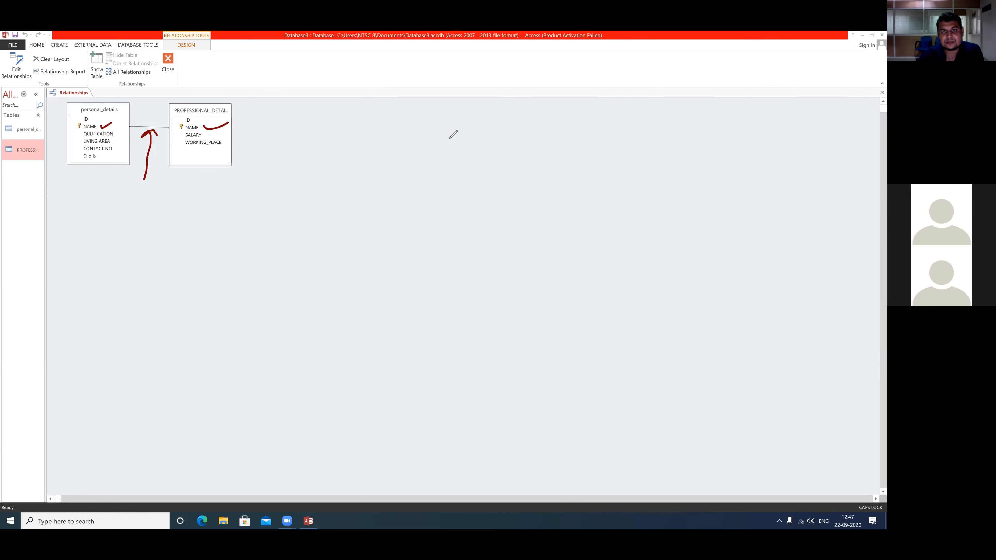
pyautogui.click(662, 144)
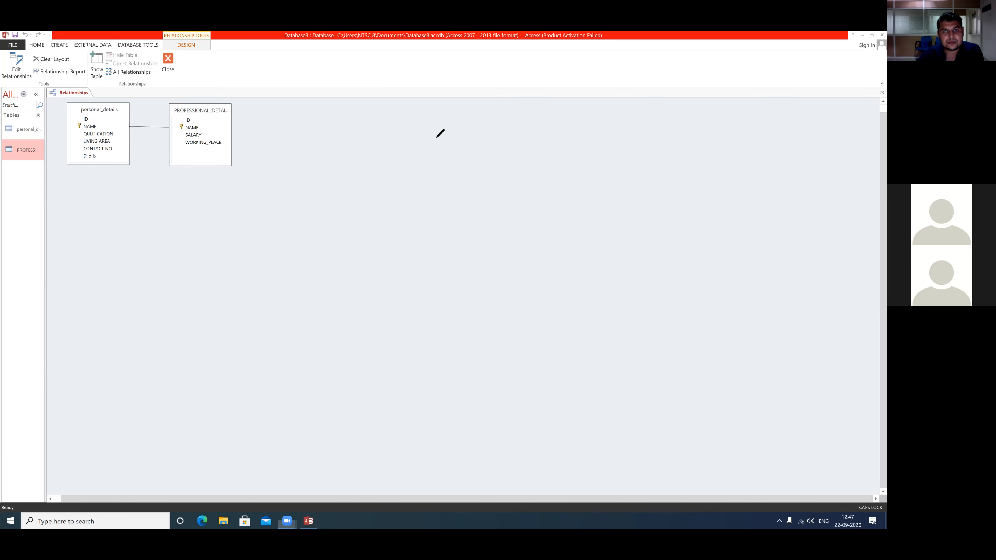
# Open the personal_details table in Datasheet View and expand the first record's related professional details.
pyautogui.doubleClick(22, 134)
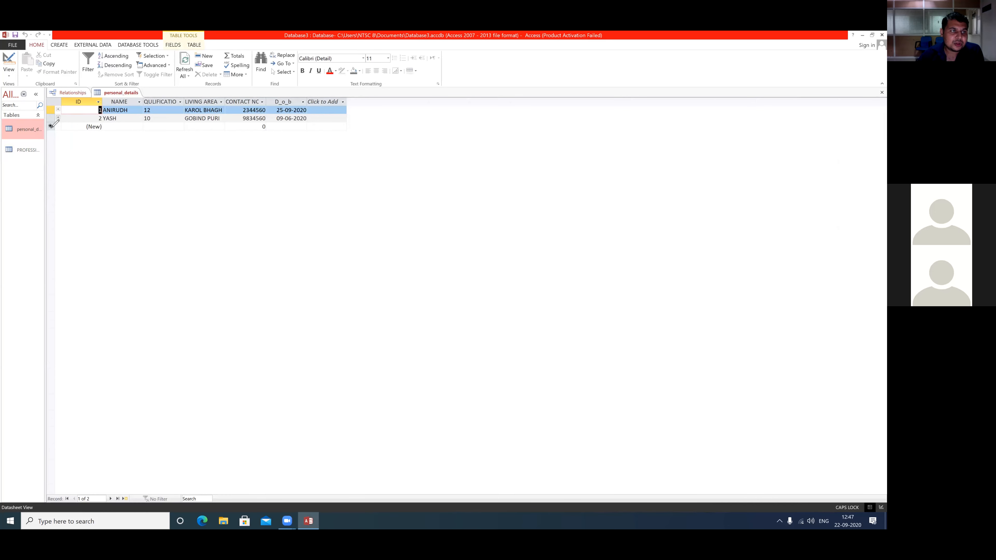
pyautogui.moveTo(64, 126)
pyautogui.mouseDown()
pyautogui.moveTo(81, 111)
pyautogui.moveTo(59, 98)
pyautogui.moveTo(41, 108)
pyautogui.moveTo(52, 125)
pyautogui.moveTo(58, 105)
pyautogui.mouseUp()
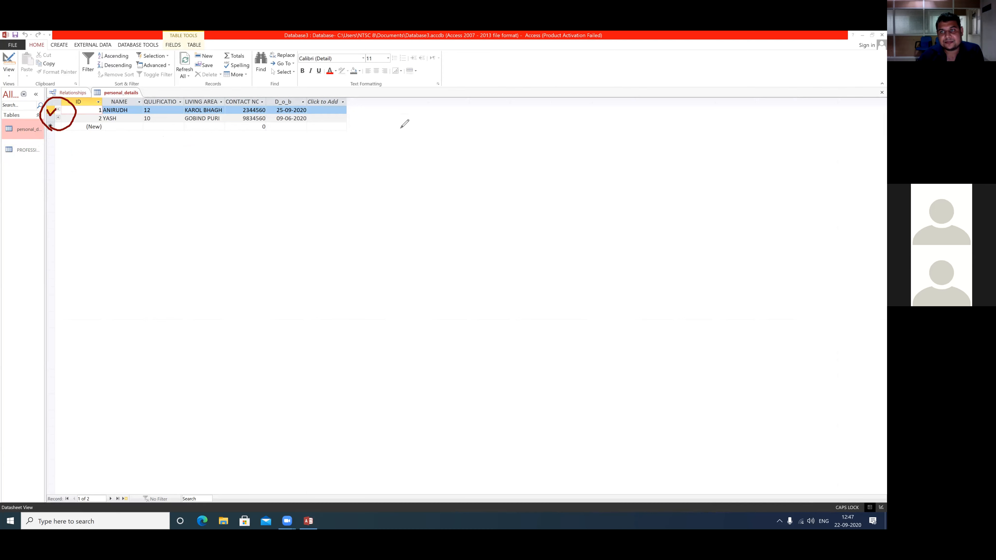
pyautogui.click(663, 142)
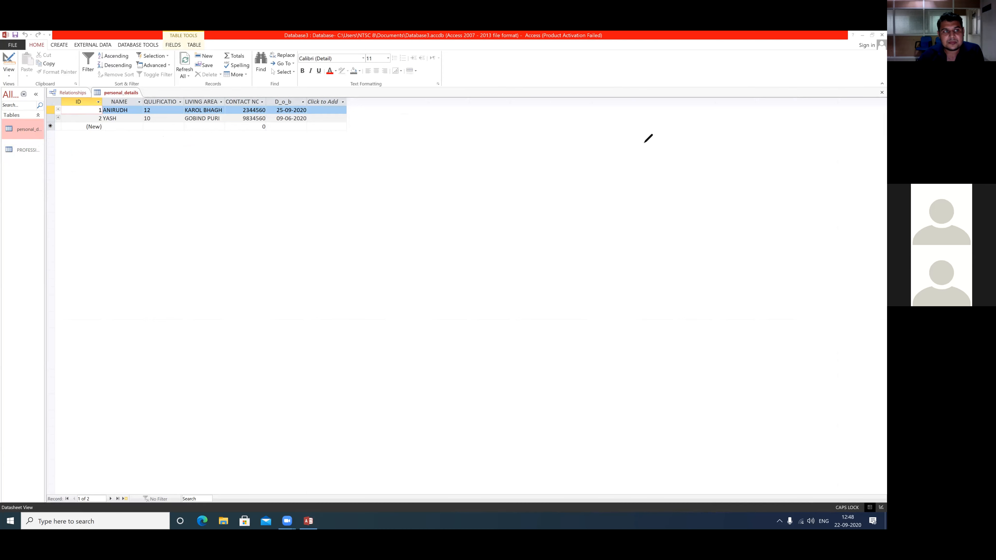
pyautogui.click(569, 136)
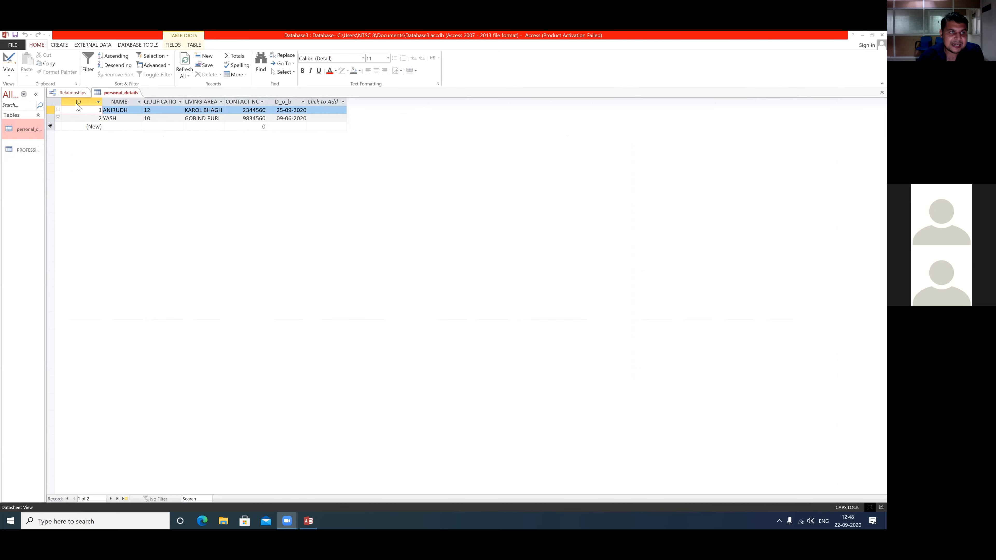
pyautogui.click(57, 111)
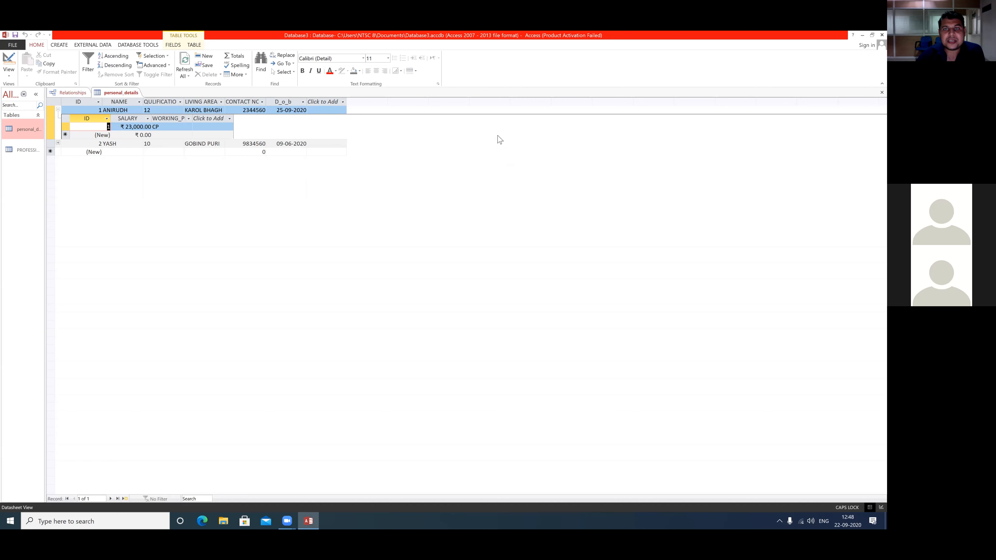
pyautogui.click(210, 127)
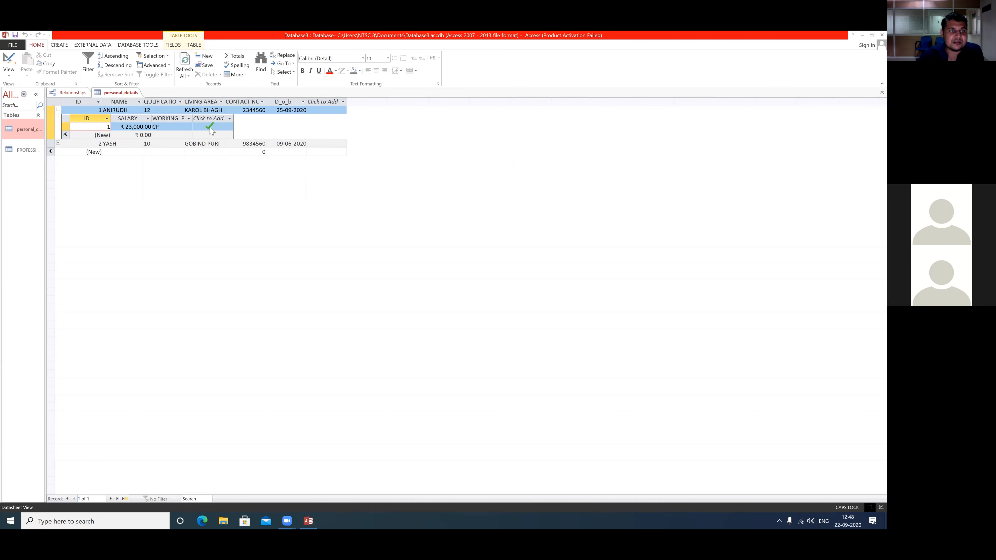
pyautogui.click(231, 112)
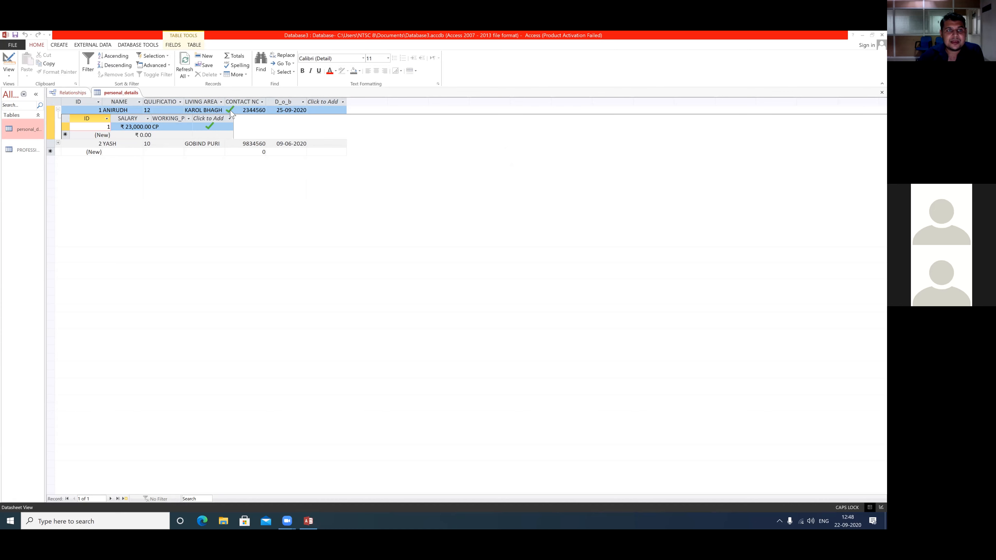
pyautogui.click(134, 112)
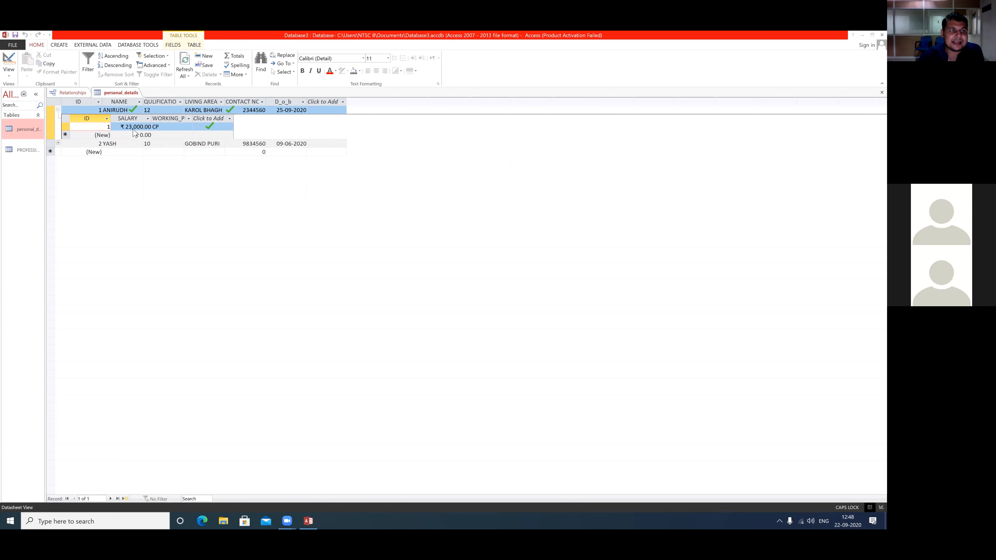
pyautogui.click(123, 132)
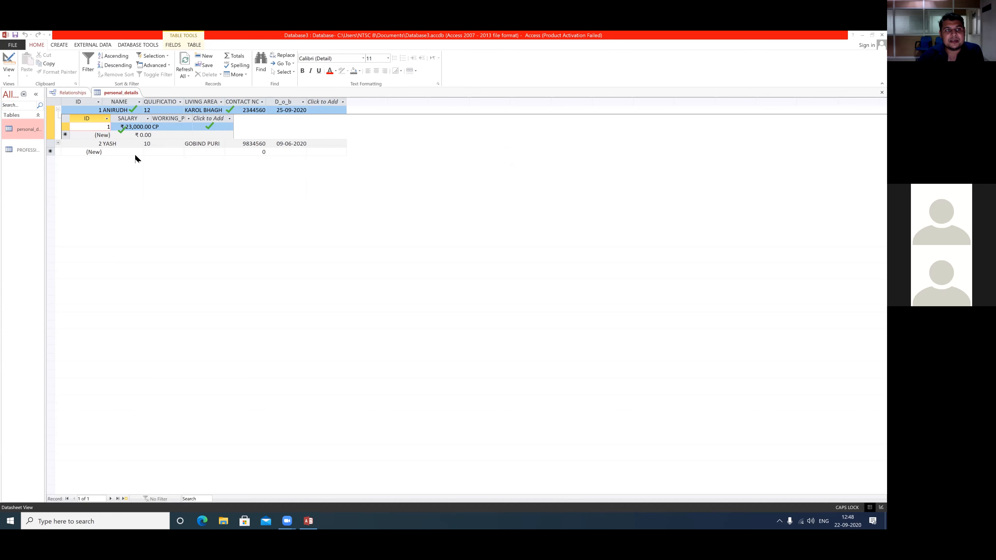
# Expand the second personal_details record to view its related professional details.
pyautogui.click(58, 144)
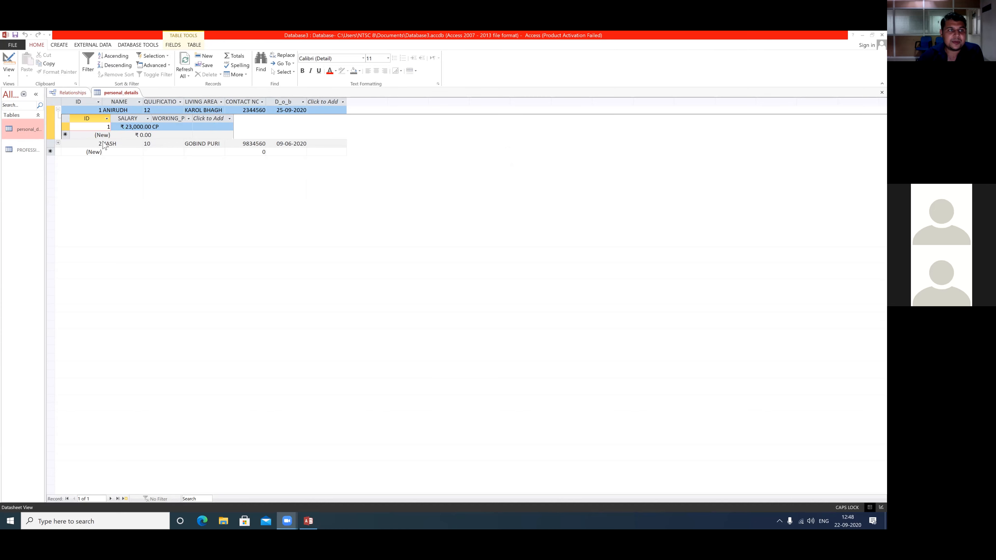
pyautogui.click(57, 144)
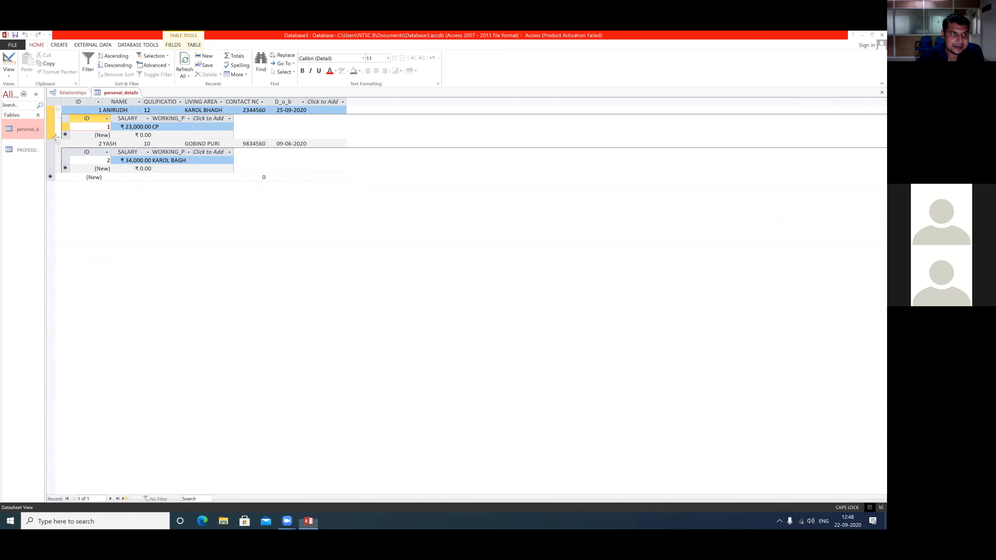
pyautogui.moveTo(55, 137)
pyautogui.mouseDown()
pyautogui.moveTo(238, 165)
pyautogui.moveTo(318, 164)
pyautogui.mouseUp()
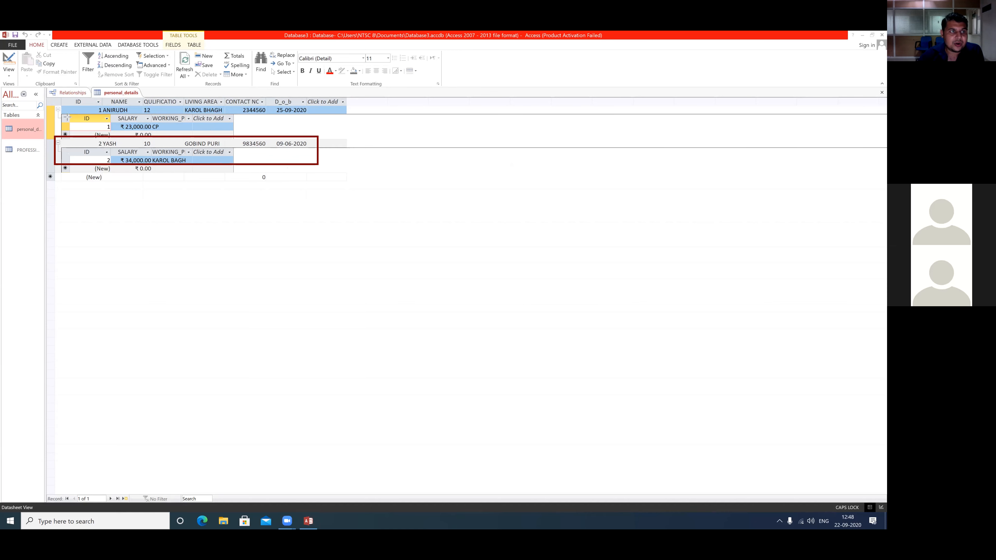
pyautogui.moveTo(55, 103)
pyautogui.mouseDown()
pyautogui.moveTo(200, 132)
pyautogui.moveTo(316, 132)
pyautogui.mouseUp()
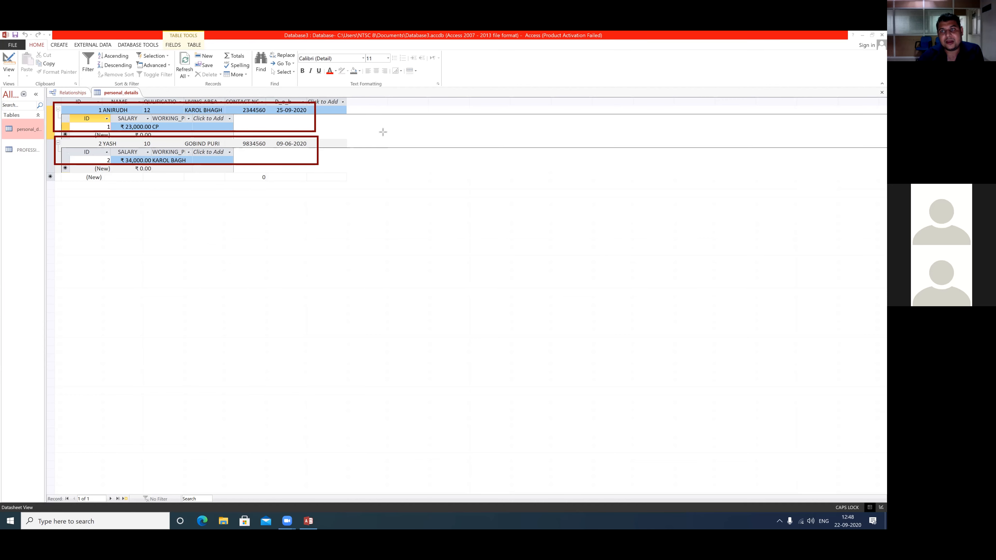
pyautogui.click(662, 136)
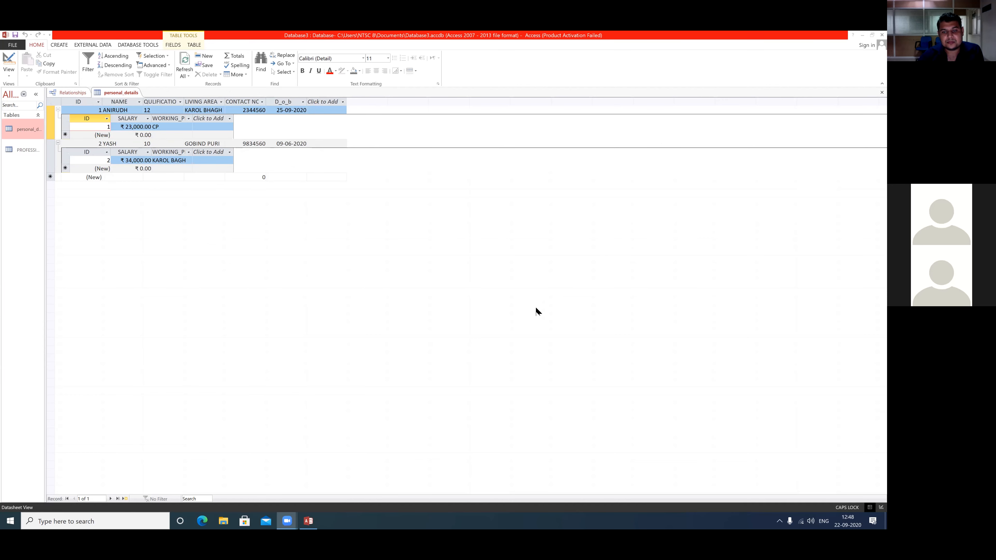